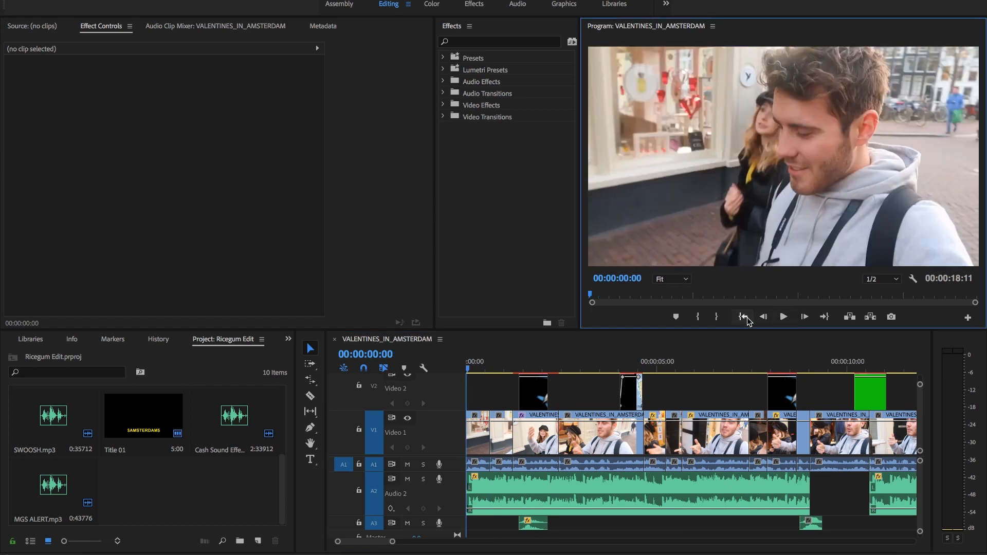
# Select the music clip on Audio 2 and preview the sequence up to the first airplane overlay.
pyautogui.click(565, 496)
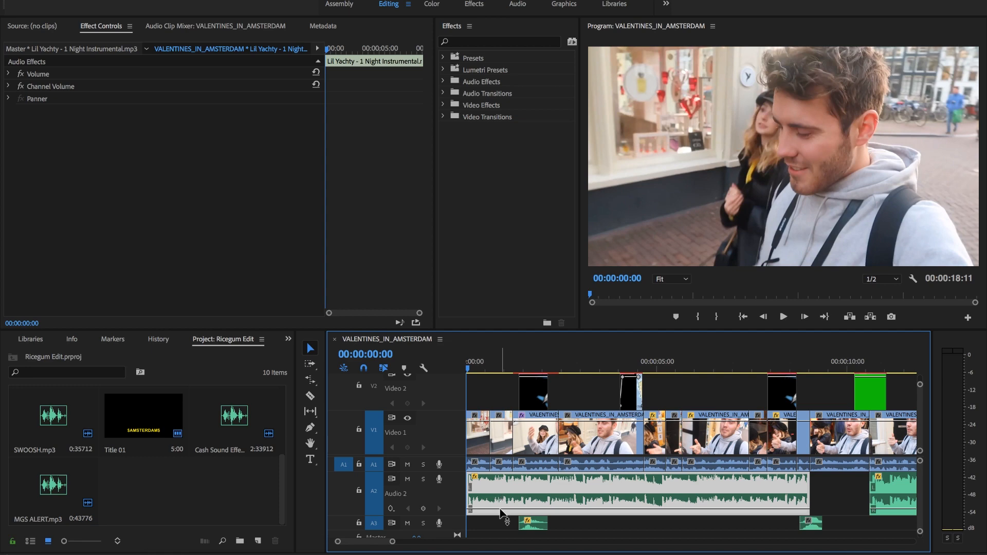
pyautogui.moveTo(486, 369); pyautogui.dragTo(513, 381)
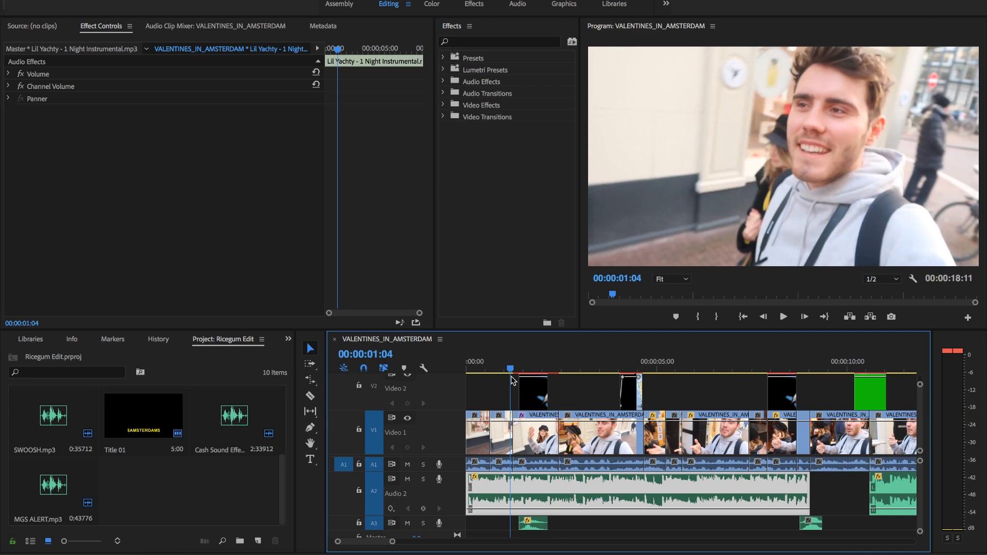
pyautogui.press('space')
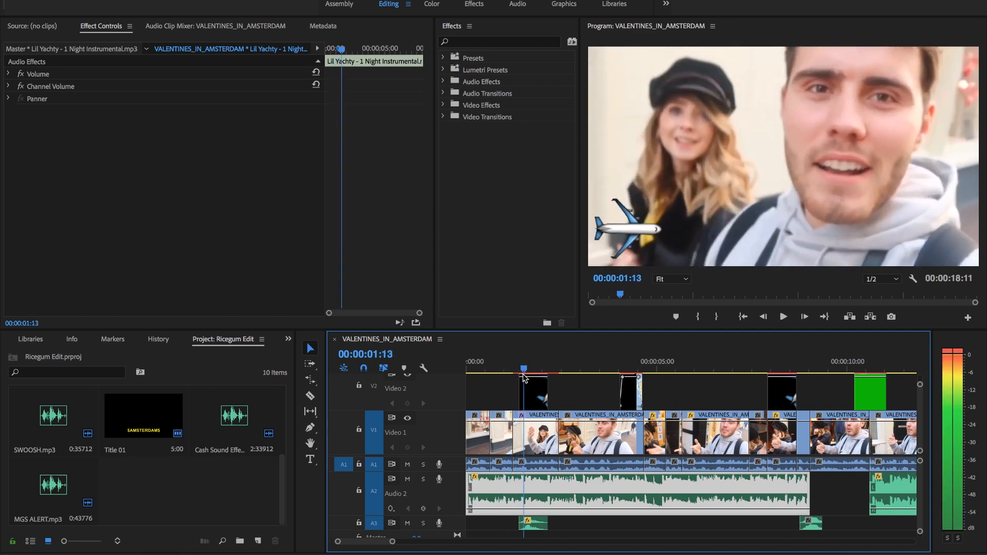
# Search the effects for "shake", select the Video 1 clip beneath the first airplane, and examine its S_Shake settings.
pyautogui.click(531, 428)
pyautogui.click(475, 42)
pyautogui.write('shake')
pyautogui.click(531, 432)
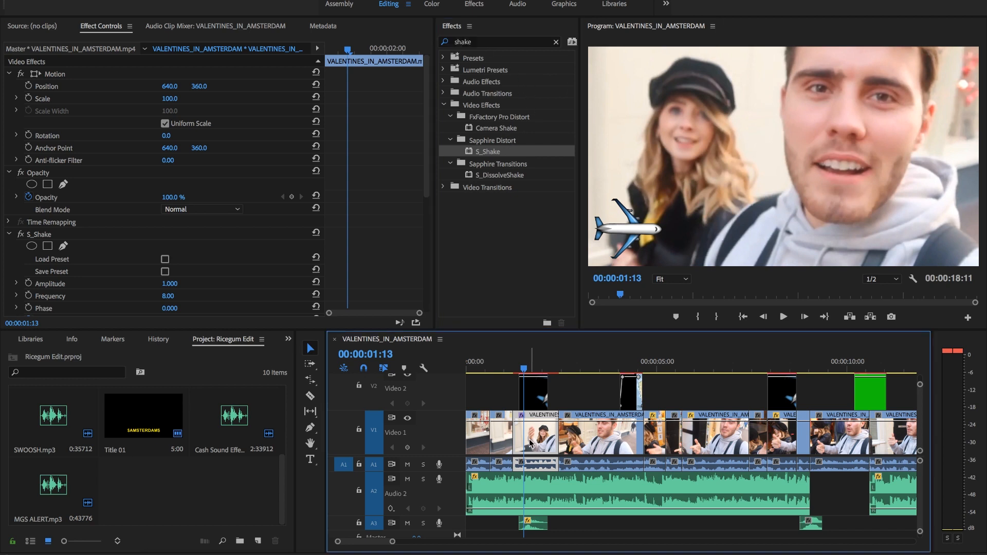
pyautogui.scroll(-5, 94, 220)
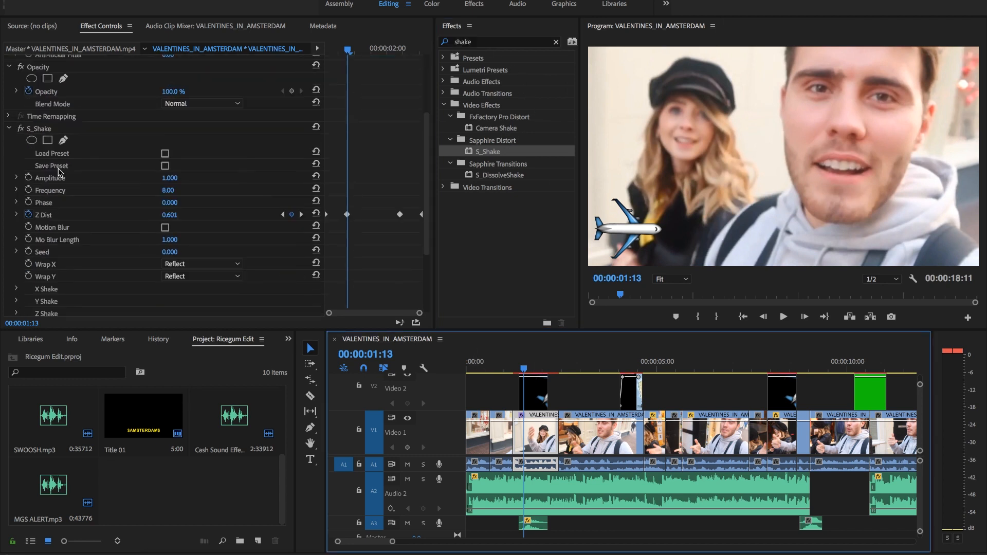
pyautogui.click(88, 177)
pyautogui.click(110, 192)
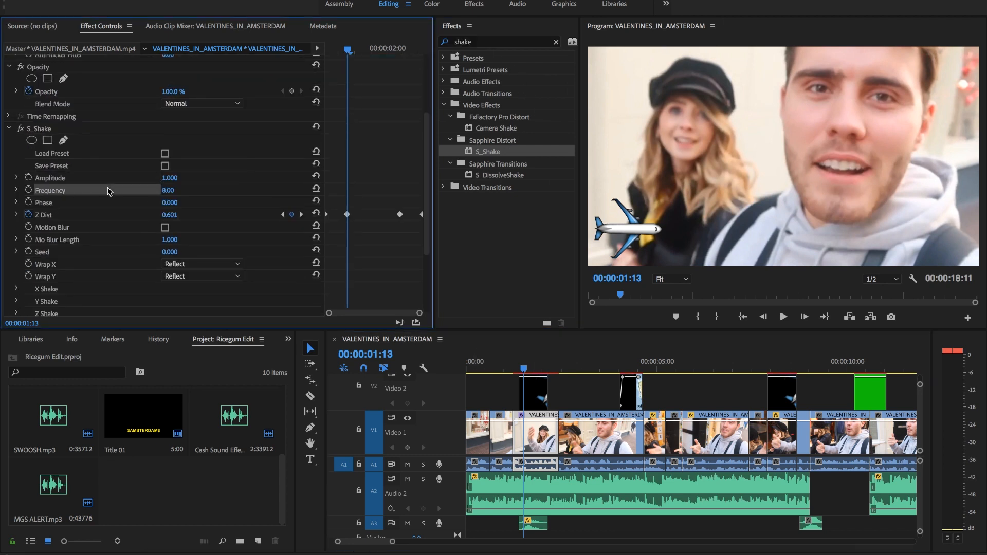
# Examine the clip's S_Shake Z Dist keyframes by scrubbing from the first keyframe through the following ones.
pyautogui.moveTo(502, 369); pyautogui.dragTo(530, 371)
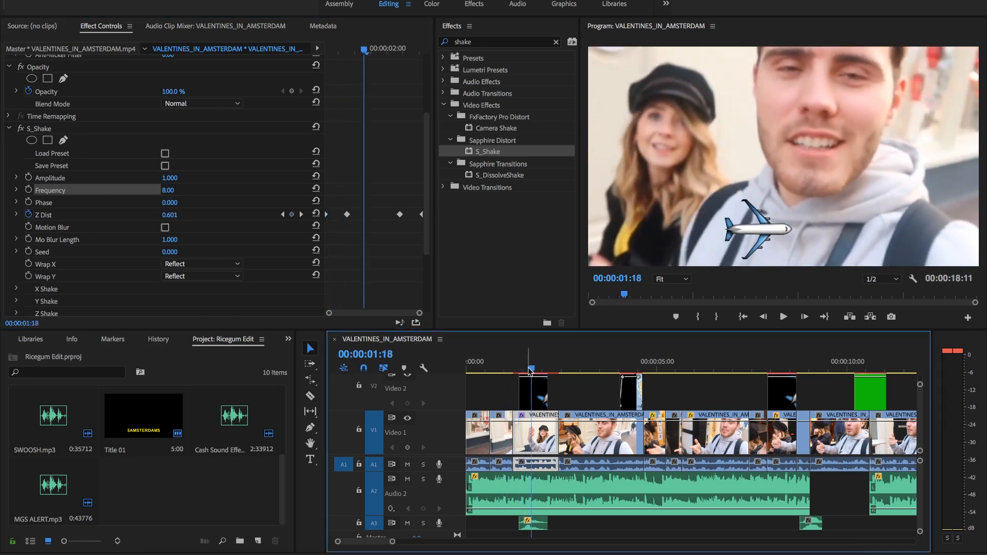
pyautogui.click(528, 370)
pyautogui.click(82, 216)
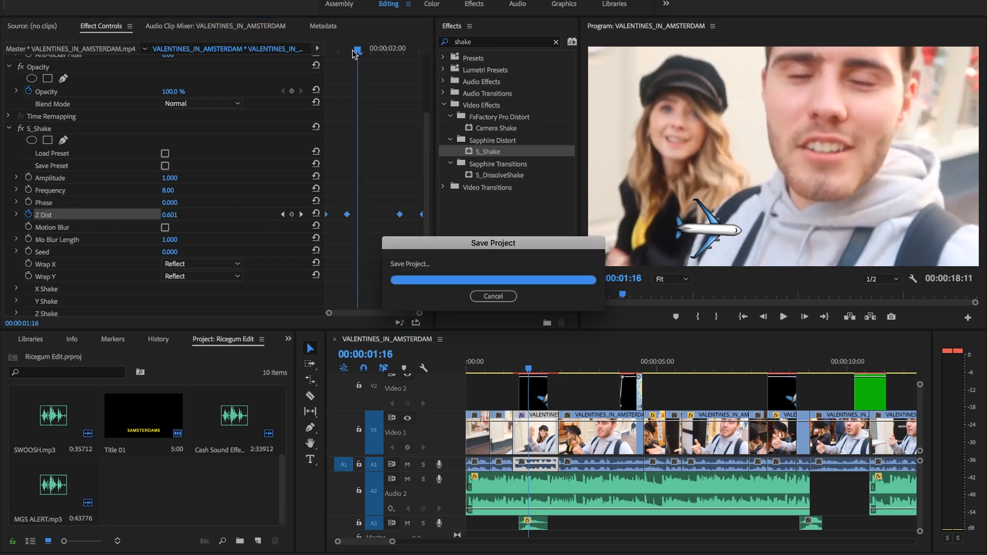
pyautogui.moveTo(340, 226); pyautogui.dragTo(326, 222)
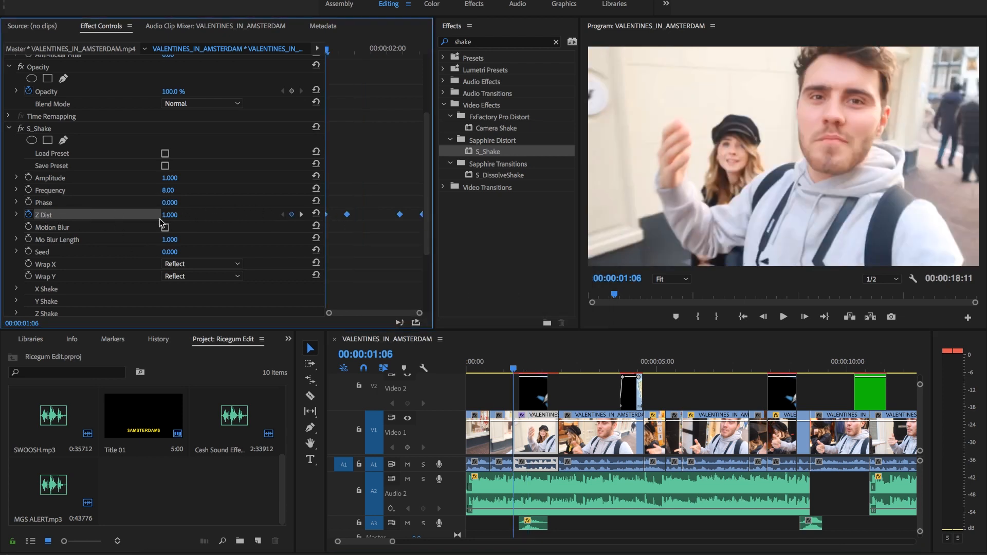
pyautogui.moveTo(325, 53); pyautogui.dragTo(351, 106)
pyautogui.moveTo(350, 54); pyautogui.dragTo(347, 54)
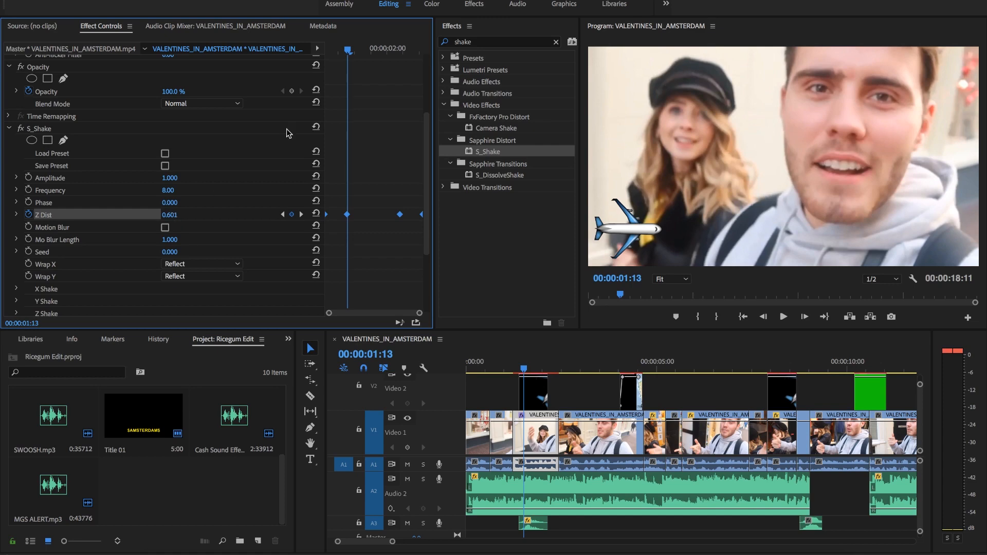
pyautogui.moveTo(347, 61); pyautogui.dragTo(431, 80)
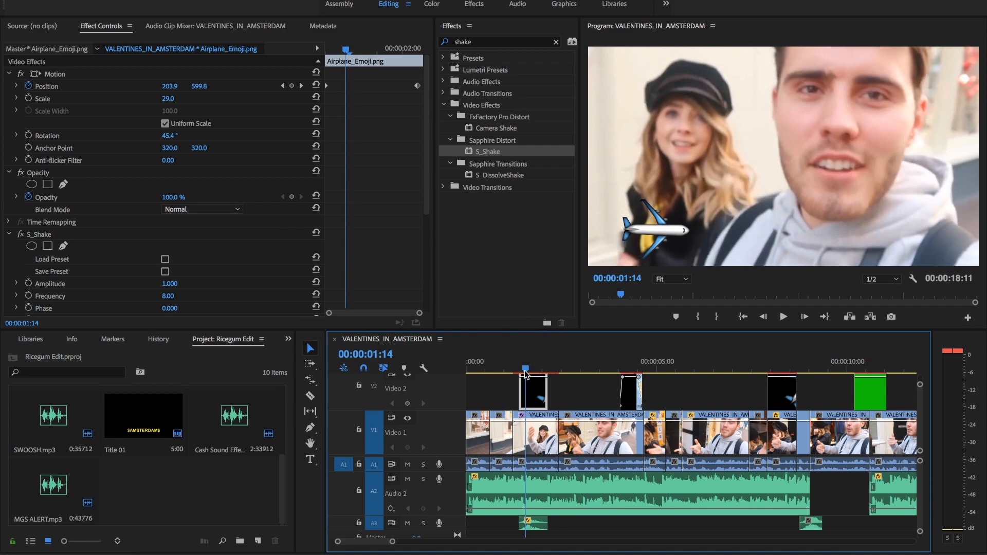
# Examine the Airplane_Emoji.png clip's Position keyframes by scrubbing from its start to its end and back.
pyautogui.moveTo(525, 374); pyautogui.dragTo(525, 374)
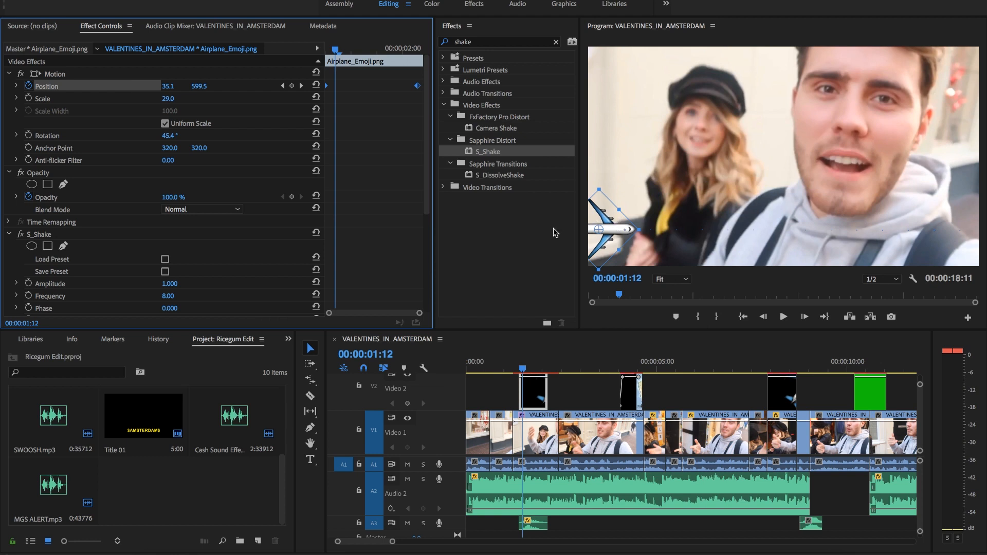
pyautogui.click(520, 369)
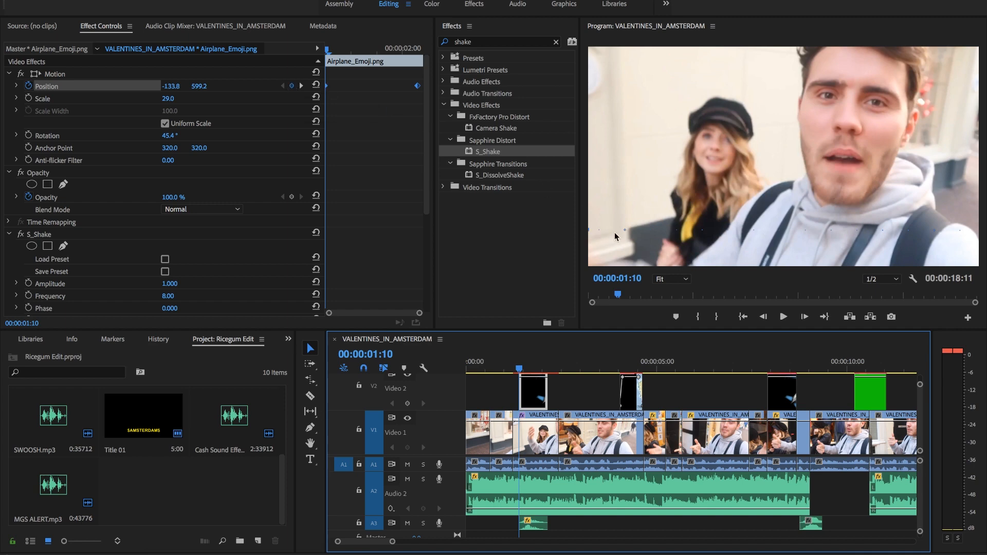
pyautogui.moveTo(327, 51); pyautogui.dragTo(417, 50)
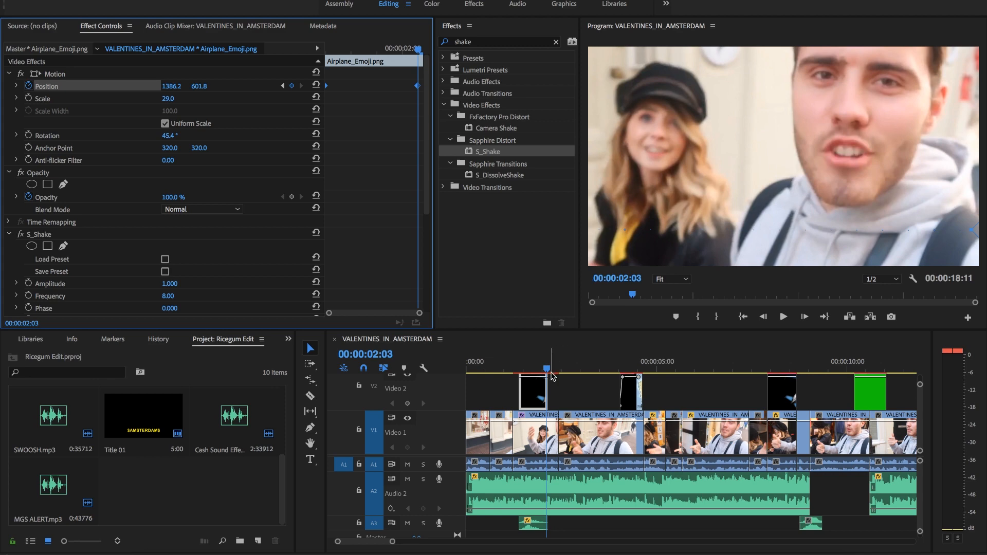
pyautogui.moveTo(548, 369); pyautogui.dragTo(514, 371)
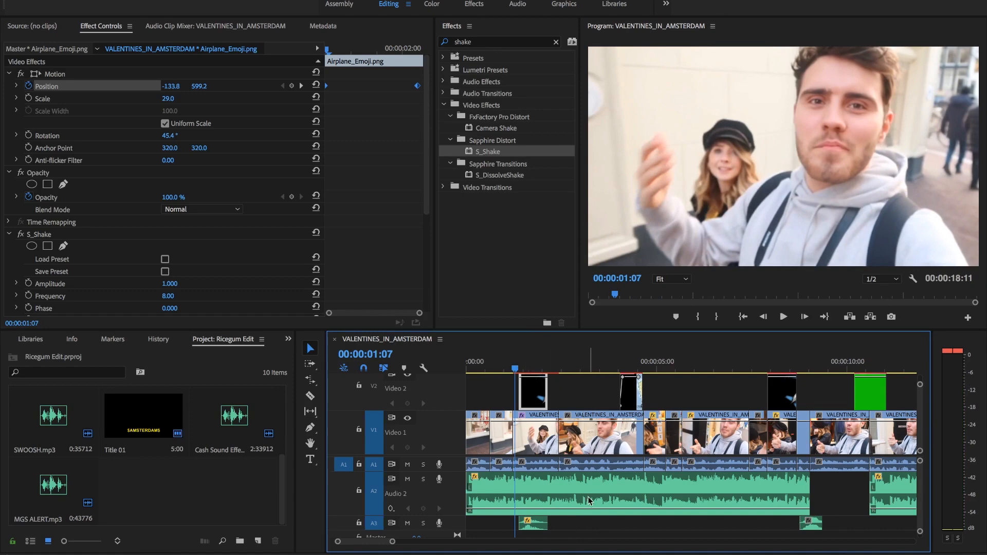
# Move to 00:00:01:11 at the airplane's entrance and look at the Rate Stretch Tool and its related editing tools.
pyautogui.scroll(3, 588, 497)
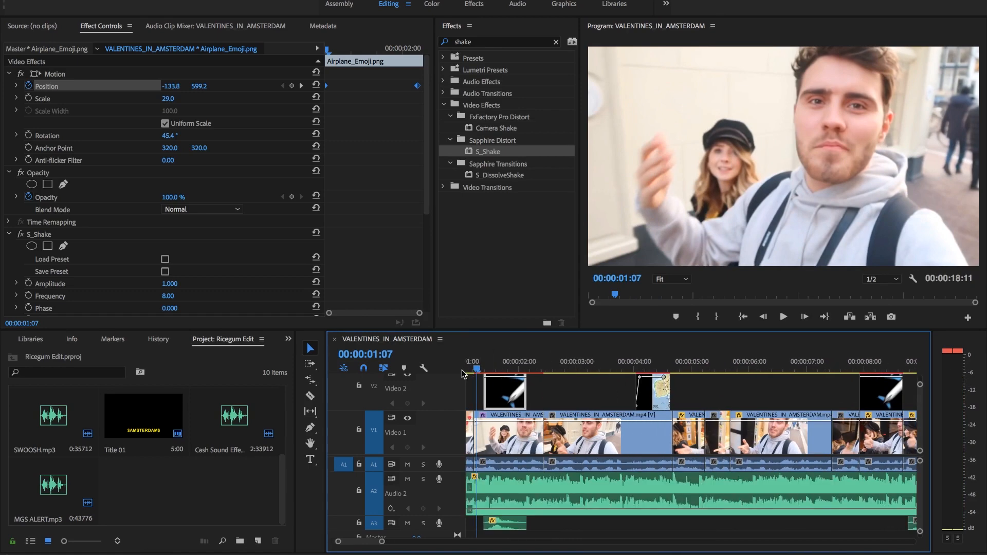
pyautogui.moveTo(478, 370)
pyautogui.mouseDown()
pyautogui.moveTo(521, 370)
pyautogui.moveTo(486, 371)
pyautogui.mouseUp()
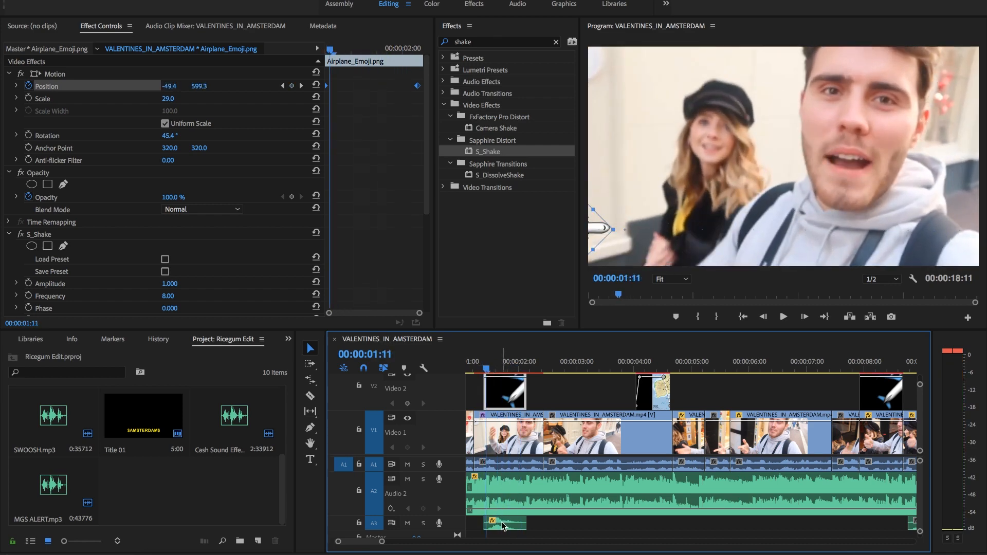
pyautogui.press('a')
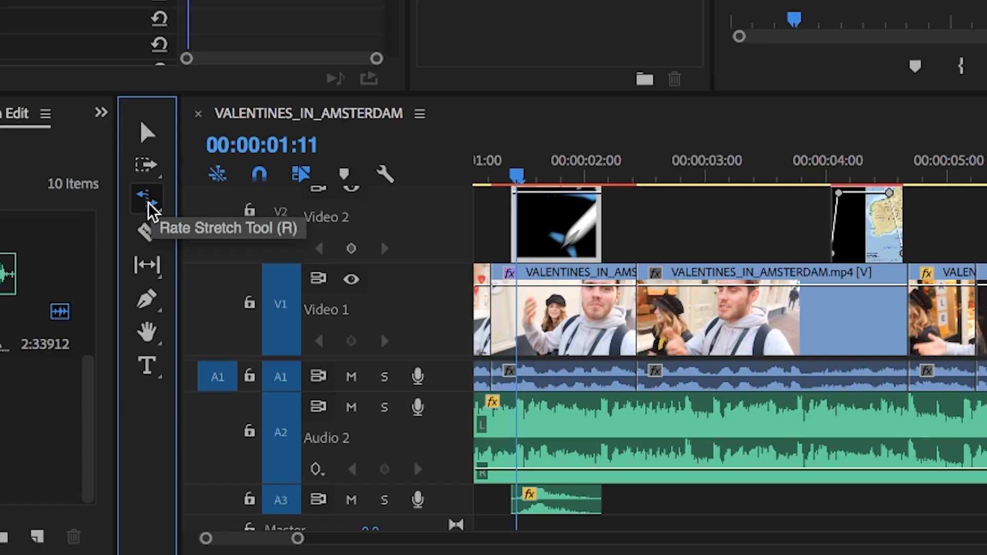
pyautogui.click(147, 197)
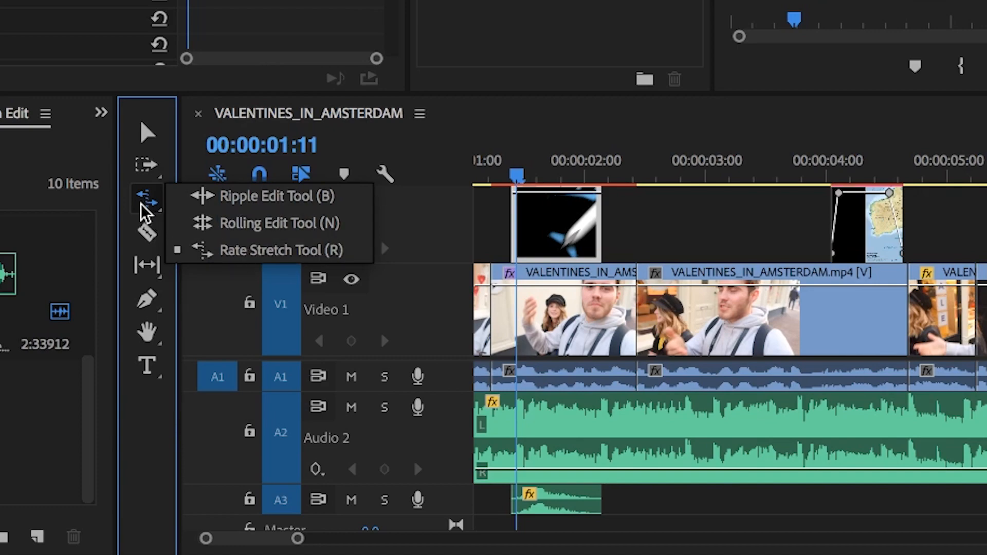
pyautogui.click(141, 208)
# Examine the S_Shake settings on the Australia map clip and go to its first Z Dist keyframe.
pyautogui.moveTo(493, 361); pyautogui.dragTo(627, 368)
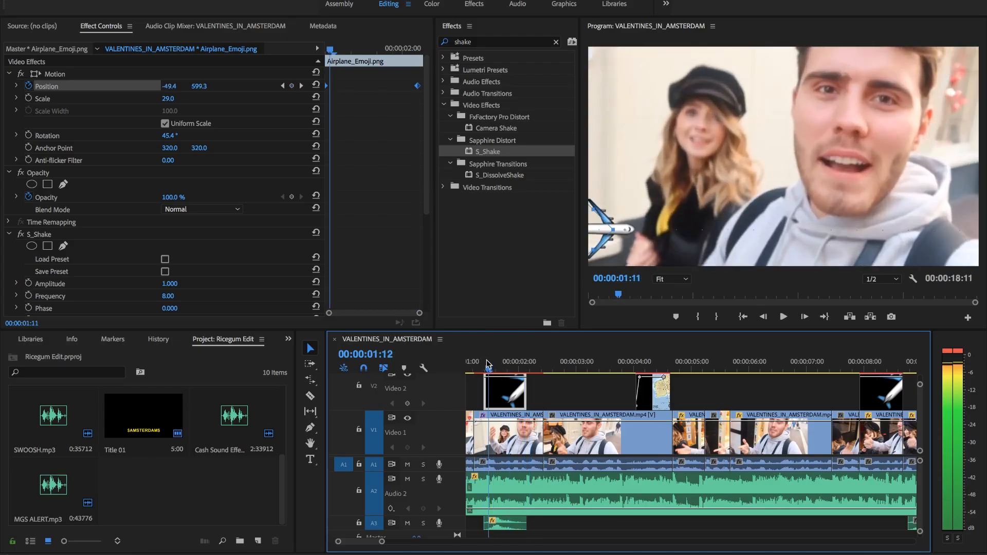
pyautogui.click(509, 438)
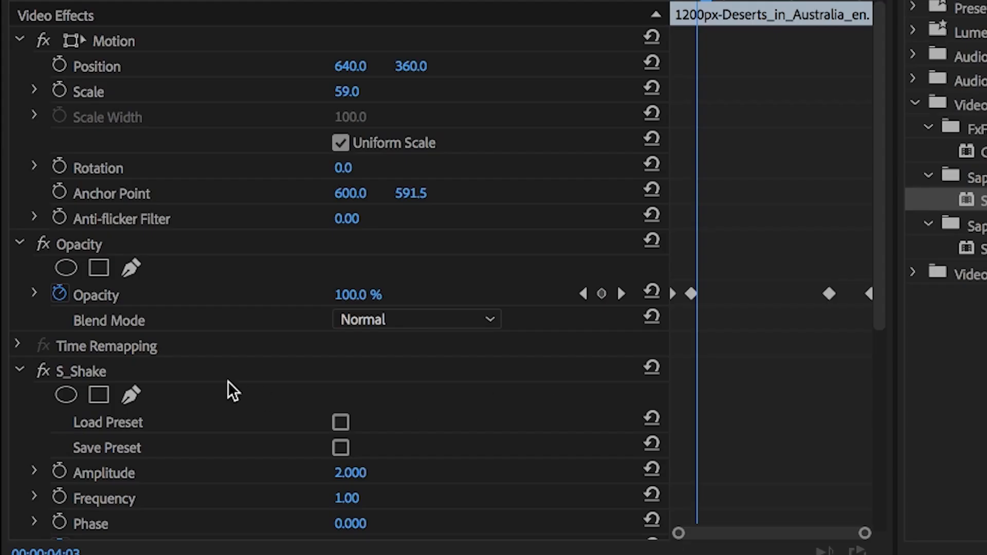
pyautogui.click(193, 370)
pyautogui.scroll(-4, 328, 387)
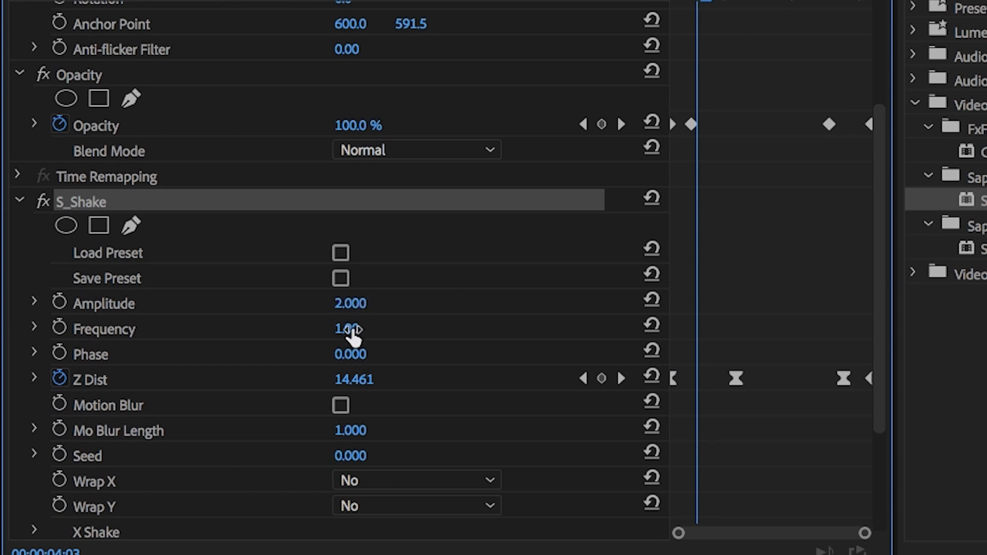
pyautogui.click(204, 379)
pyautogui.click(582, 379)
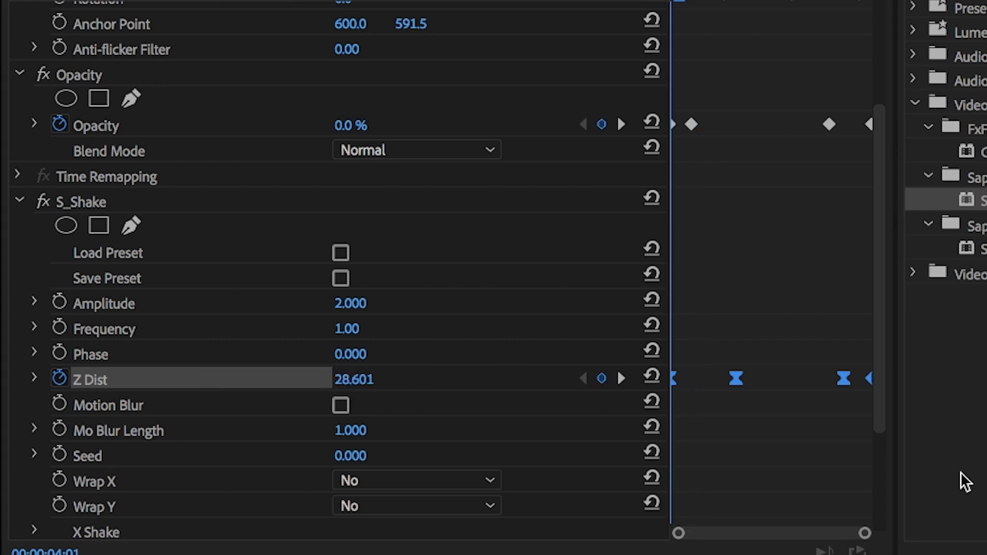
# Move frame by frame through the map clip to examine how its Z Dist keyframes zoom it in and out.
pyautogui.press('Right')
pyautogui.press('Right')
pyautogui.press('Right')
pyautogui.press('Right')
pyautogui.press('Right')
pyautogui.press('Right')
pyautogui.press('Right')
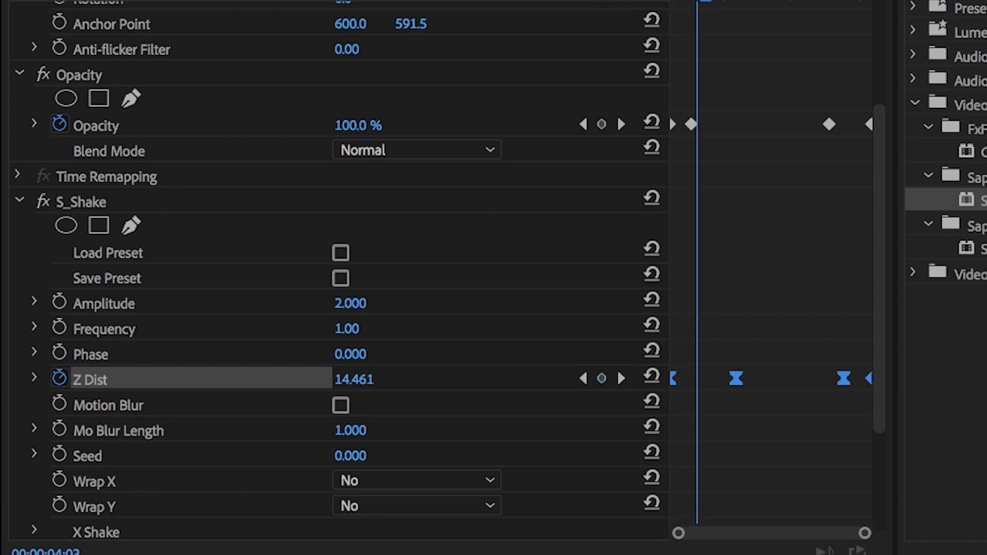
pyautogui.press('Left')
pyautogui.press('Left')
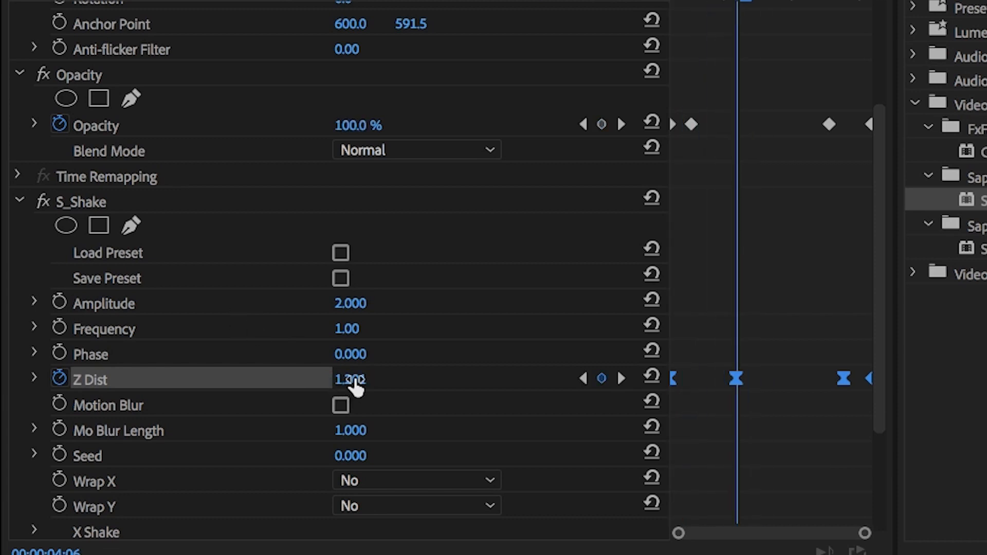
pyautogui.press('Right')
pyautogui.press('Right')
pyautogui.press('Right')
pyautogui.press('Right')
pyautogui.press('Right')
pyautogui.press('Right')
pyautogui.press('Right')
pyautogui.press('Right')
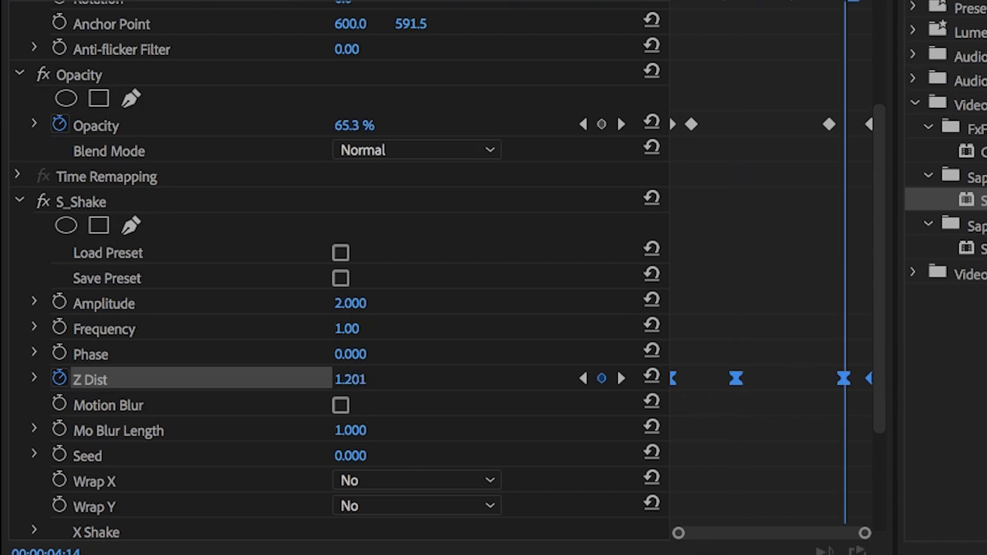
pyautogui.press('Right')
pyautogui.press('Right')
pyautogui.press('Left')
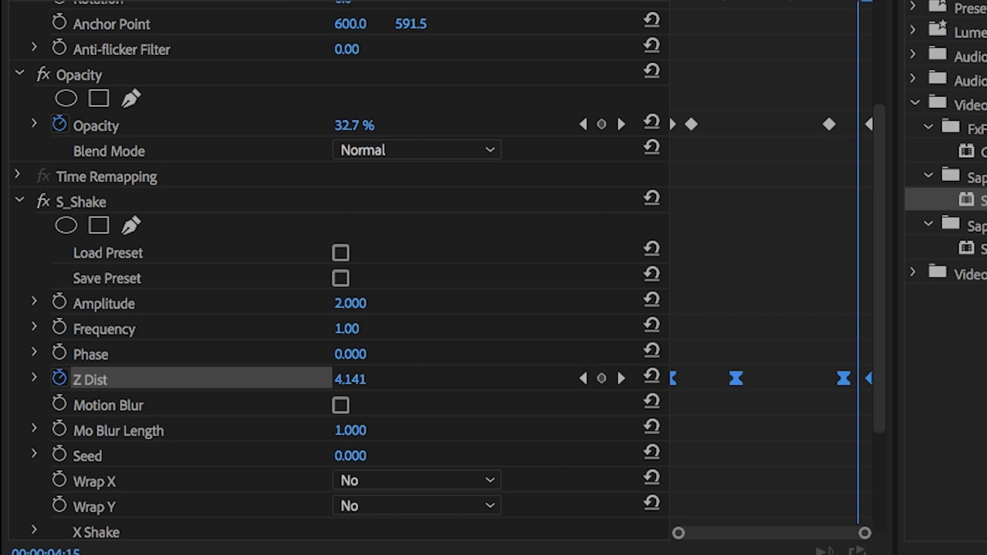
pyautogui.press('Left')
pyautogui.press('Left')
pyautogui.press('Left')
pyautogui.press('Left')
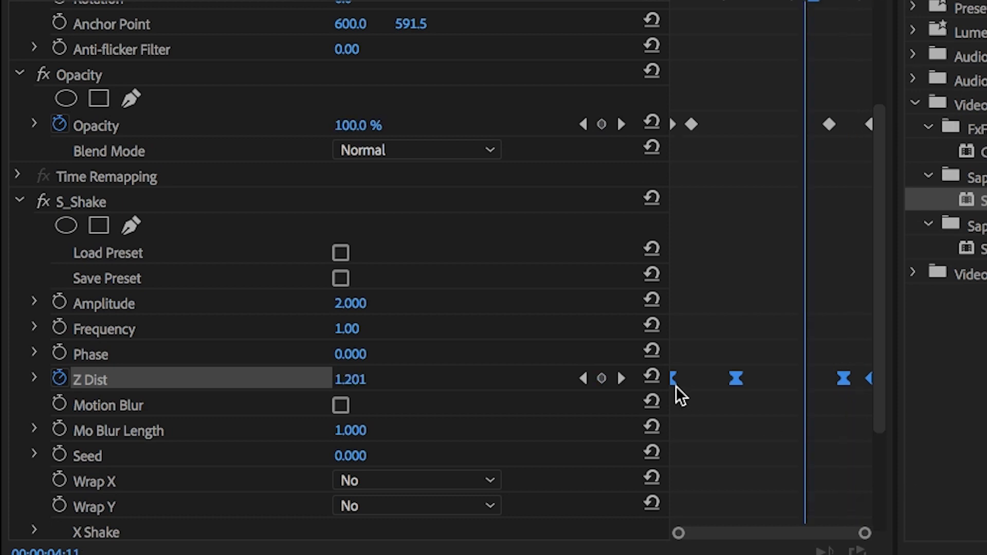
pyautogui.moveTo(847, 410); pyautogui.dragTo(679, 377)
pyautogui.click(704, 345)
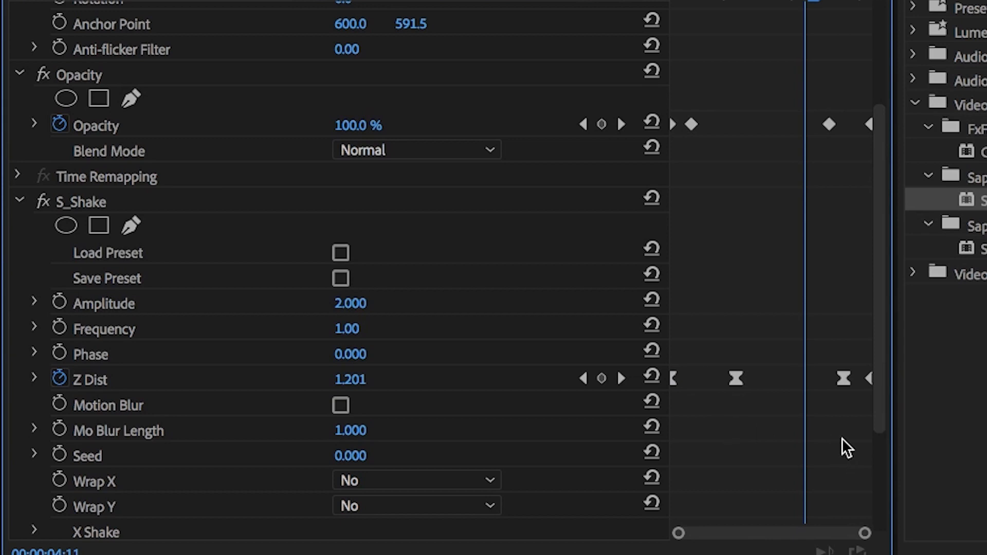
pyautogui.moveTo(846, 433); pyautogui.dragTo(714, 309)
pyautogui.click(773, 315)
# Apply Ease In to the second Z Dist keyframe of the map clip's S_Shake effect.
pyautogui.rightClick(738, 375)
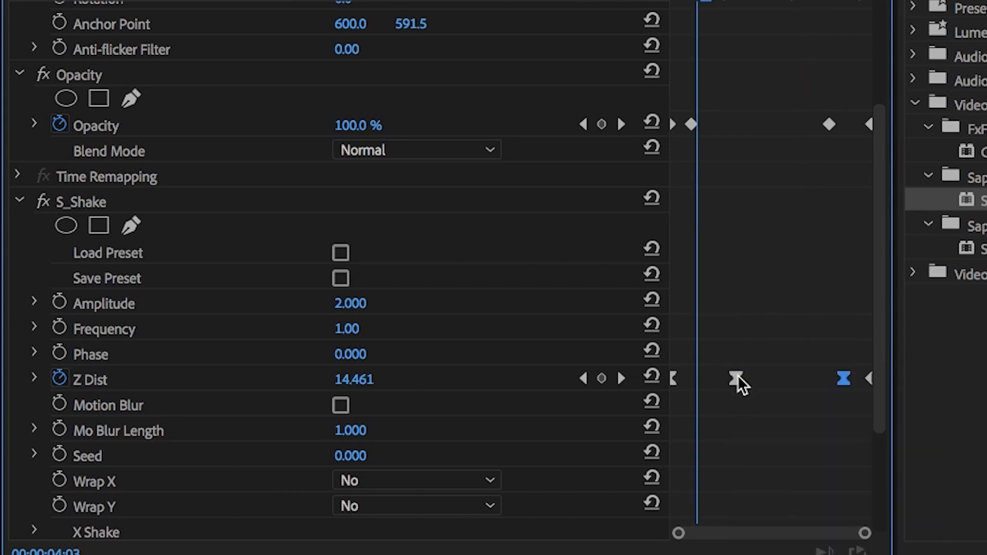
pyautogui.click(735, 381)
pyautogui.rightClick(735, 381)
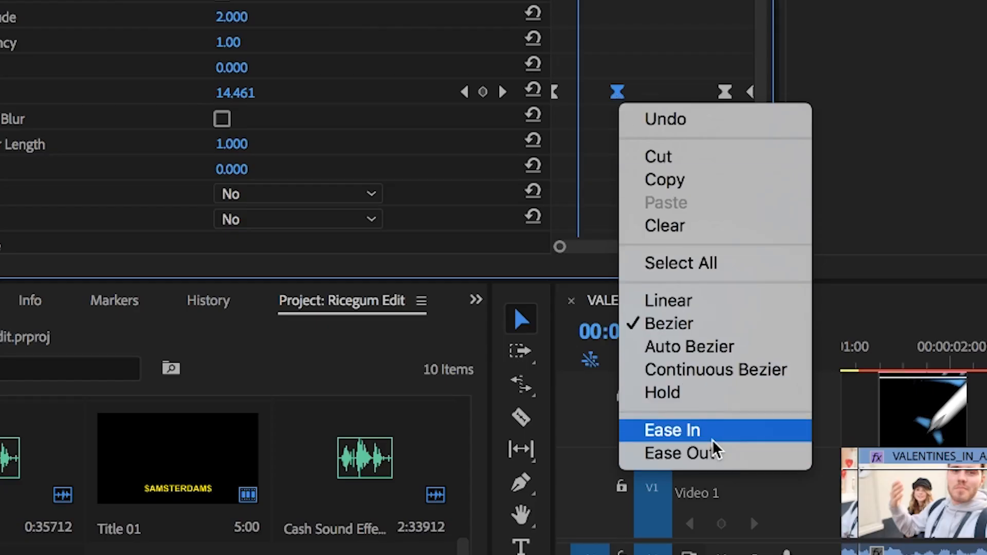
pyautogui.click(712, 440)
# Apply Ease Out to the third Z Dist keyframe of the map clip's S_Shake effect.
pyautogui.click(726, 93)
pyautogui.rightClick(726, 93)
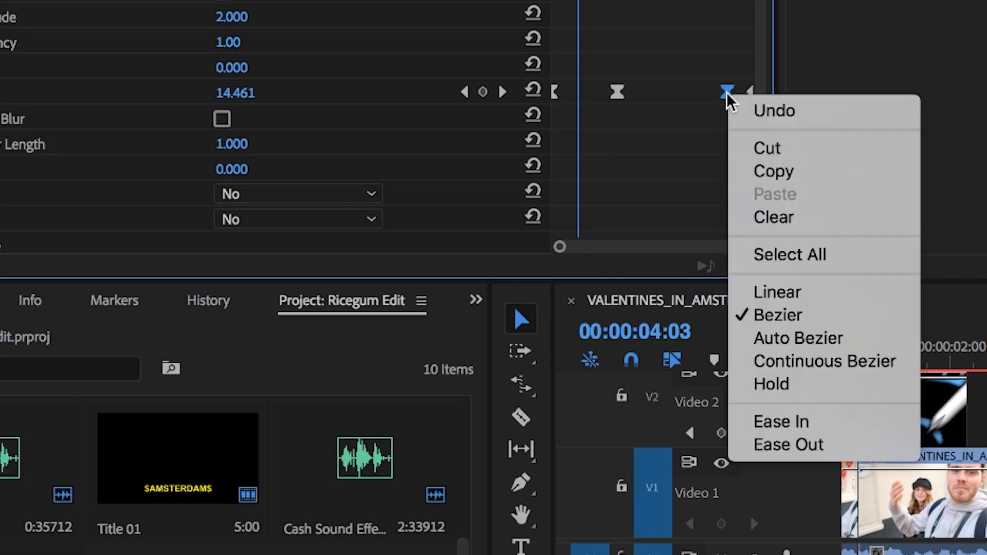
pyautogui.click(796, 445)
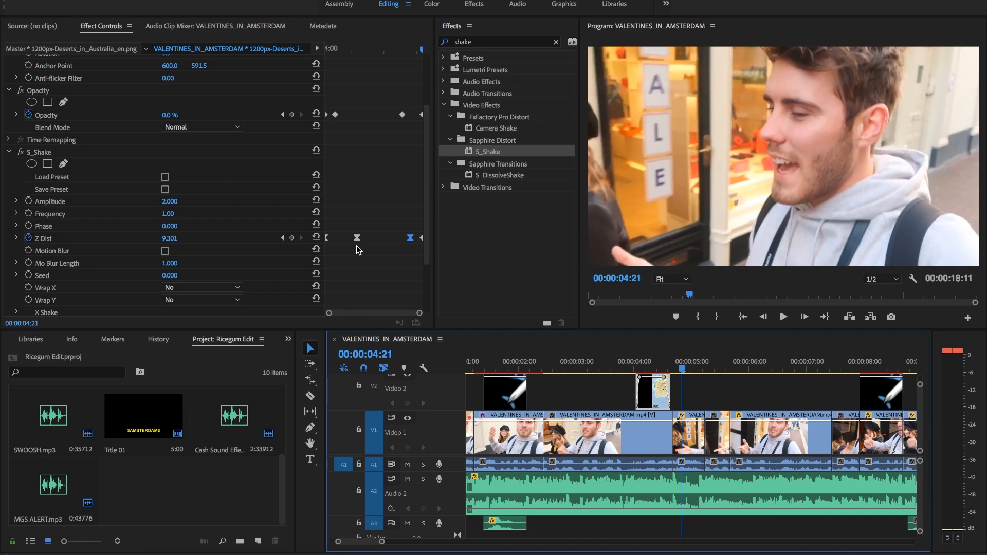
# Preview the map's fade-out, then select the Video 1 clip at 00:00:05:01 to inspect its Motion settings.
pyautogui.moveTo(683, 370); pyautogui.dragTo(667, 371)
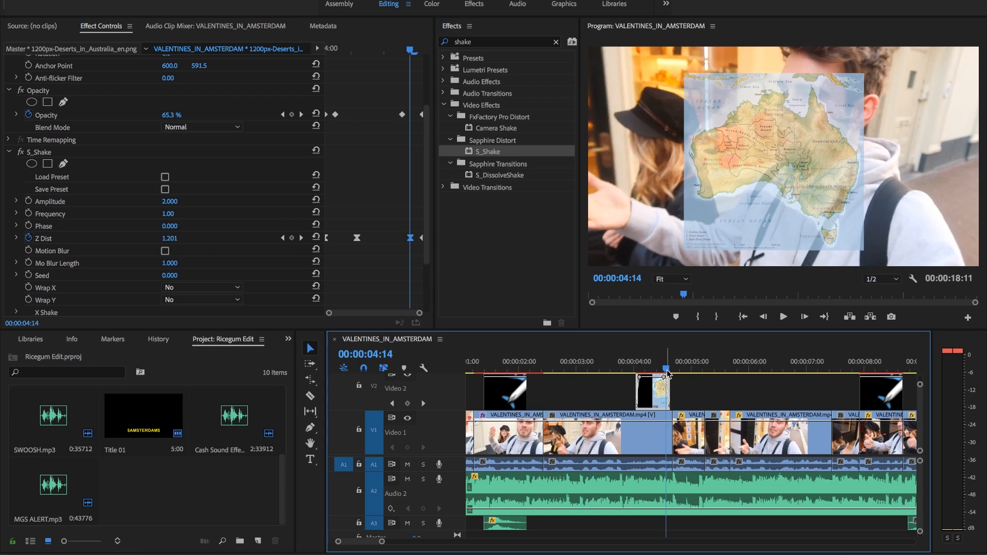
pyautogui.moveTo(667, 371); pyautogui.dragTo(693, 370)
pyautogui.click(689, 444)
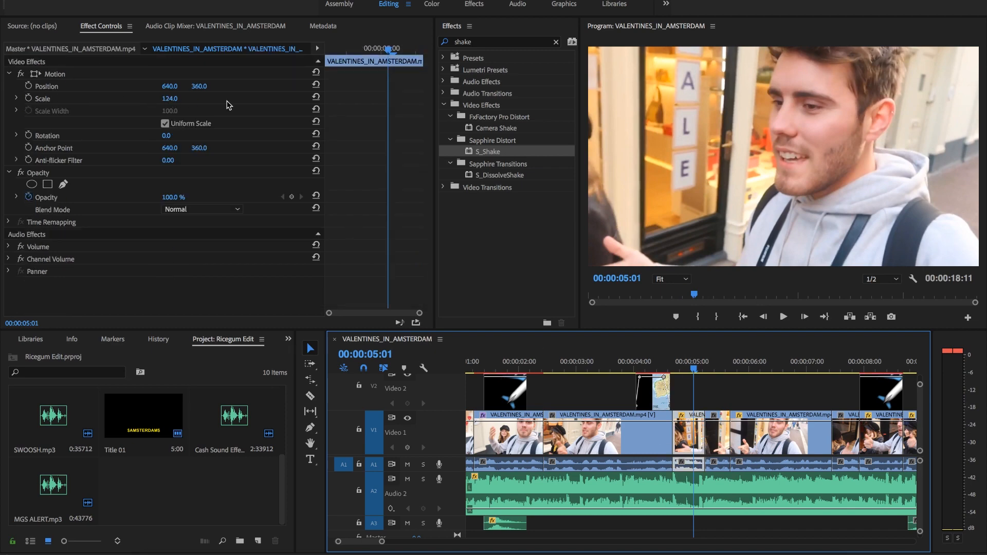
# Scrub the sequence to 00:00:08:05 and select the airplane emoji clip on Video 2 to examine its S_Shake settings.
pyautogui.click(676, 366)
pyautogui.moveTo(676, 366); pyautogui.dragTo(696, 371)
pyautogui.moveTo(695, 369); pyautogui.dragTo(876, 377)
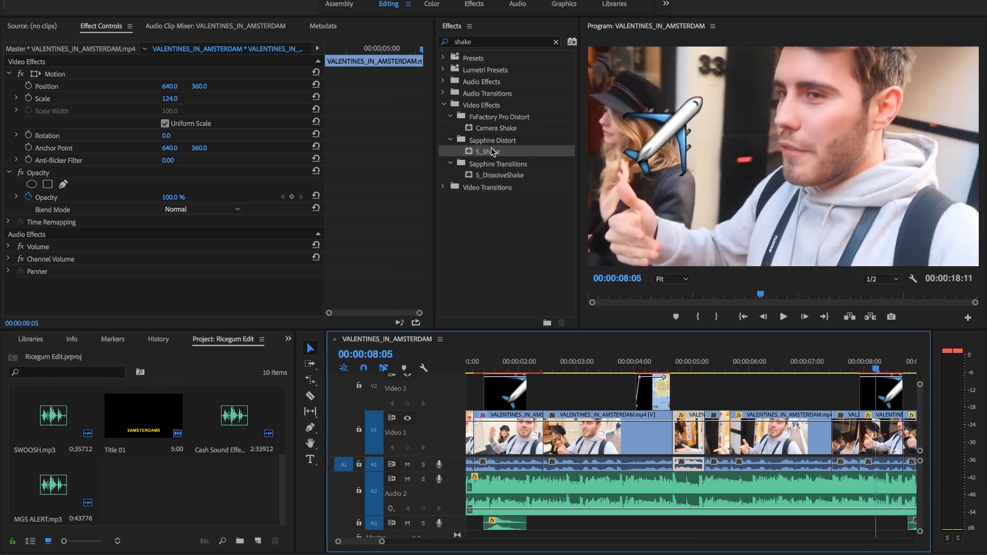
pyautogui.moveTo(468, 155); pyautogui.dragTo(880, 393)
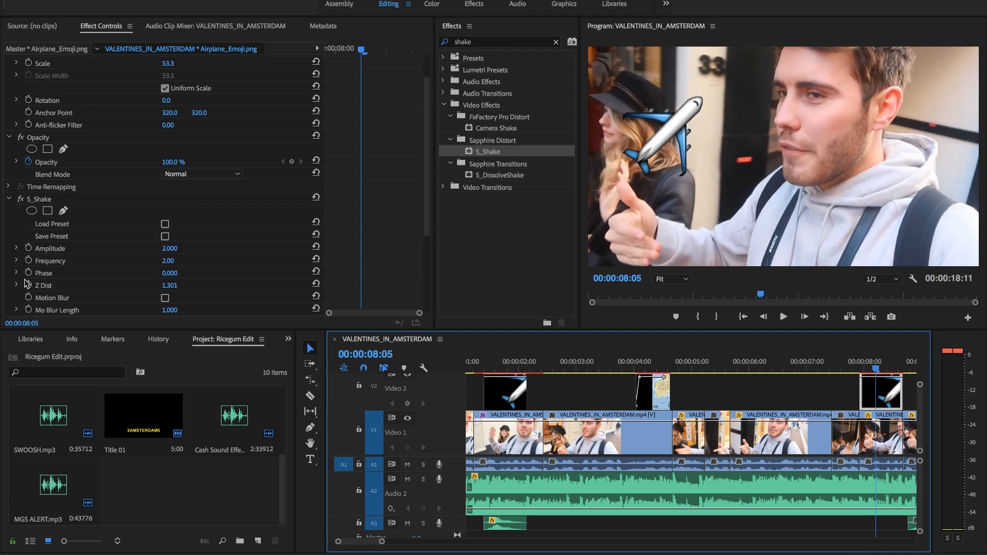
pyautogui.click(51, 254)
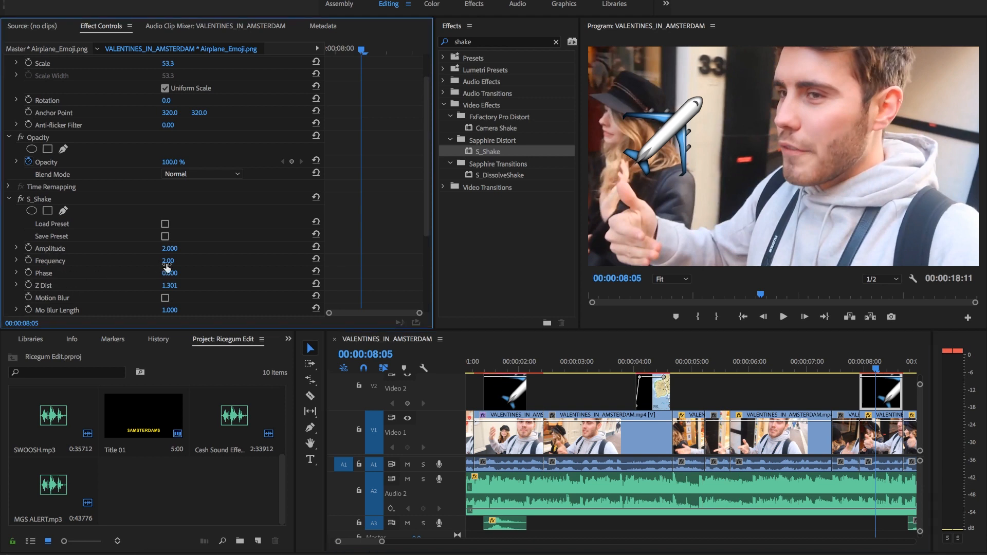
# Select the Video 1 clip starting at 00:00:09:02 and scrub to 00:00:09:19 to examine the gap in the Audio 2 music.
pyautogui.moveTo(877, 369); pyautogui.dragTo(768, 371)
pyautogui.click(796, 448)
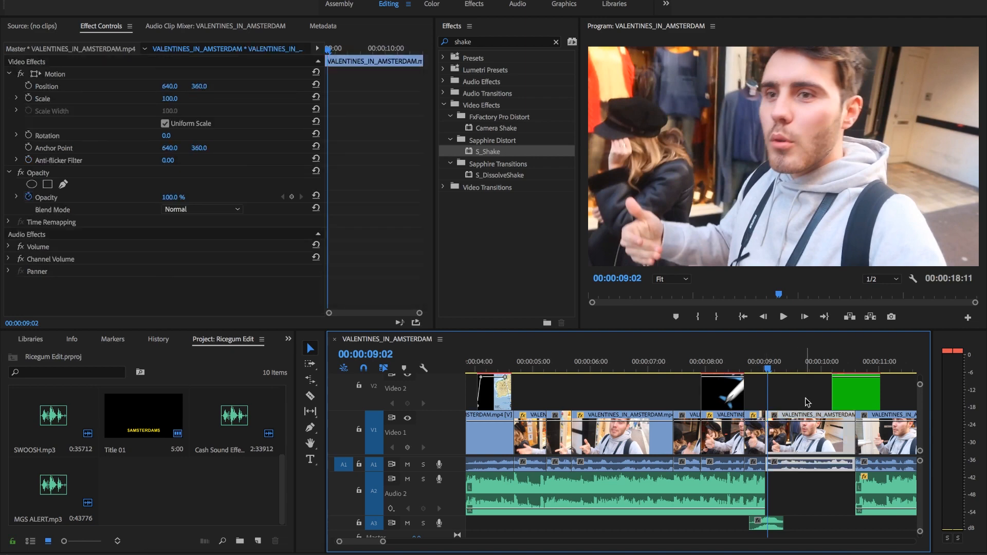
pyautogui.moveTo(771, 373); pyautogui.dragTo(782, 371)
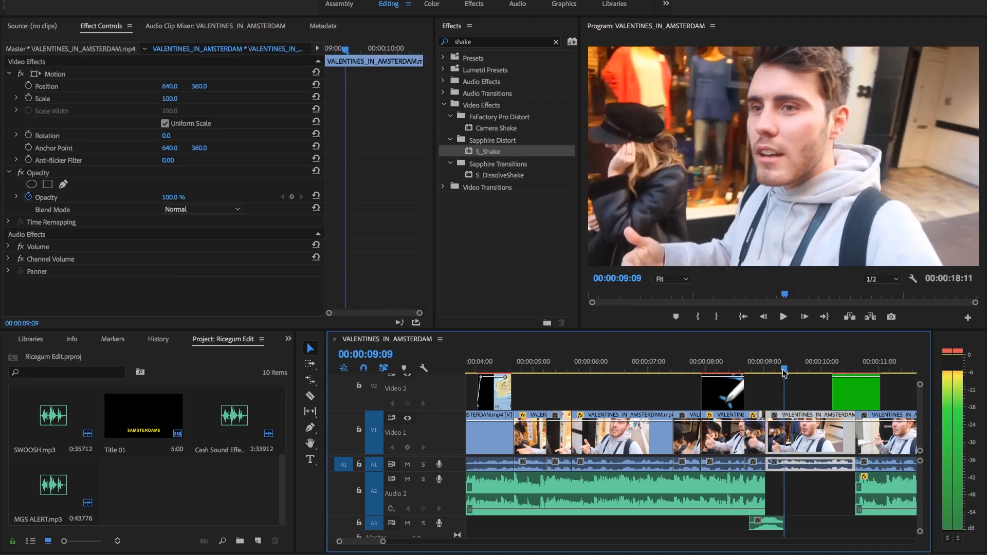
pyautogui.scroll(-1, 804, 483)
pyautogui.scroll(1, 804, 483)
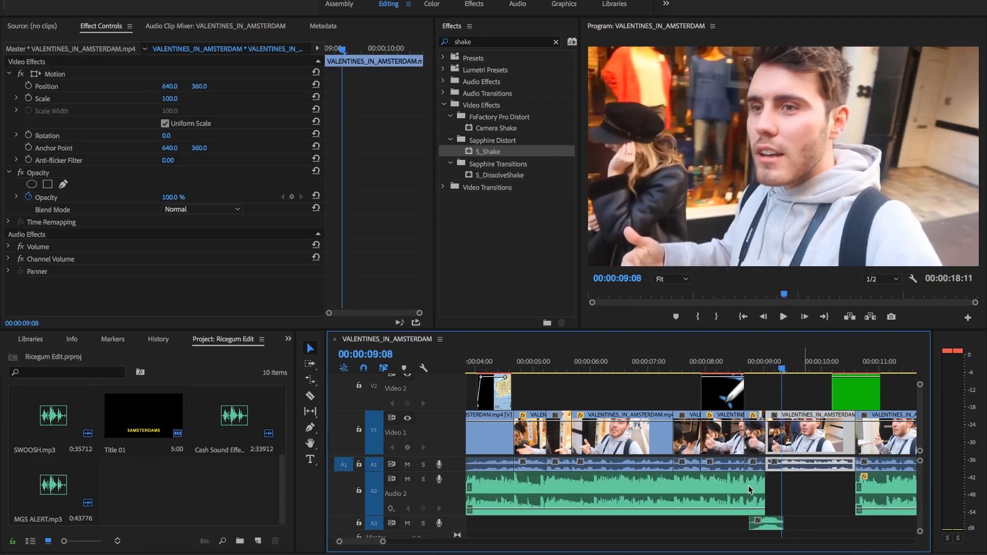
pyautogui.moveTo(783, 371); pyautogui.dragTo(785, 371)
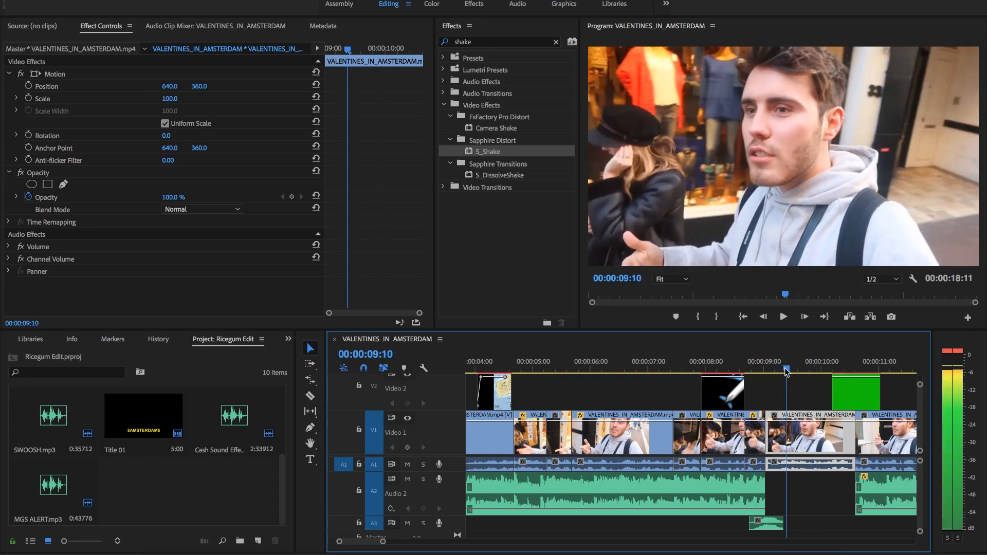
pyautogui.moveTo(785, 370); pyautogui.dragTo(807, 367)
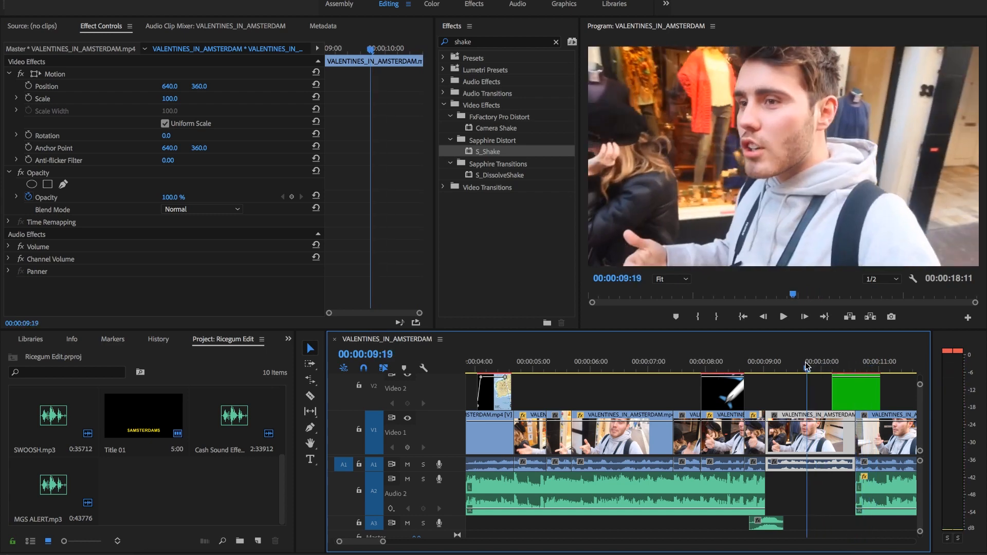
# Locate Flame GreenScreen.mp4 in the Images/Animations folder, and inspect its Video 2 clip in the sequence at 00:00:10:12.
pyautogui.click(156, 549)
pyautogui.press('super+bracketleft')
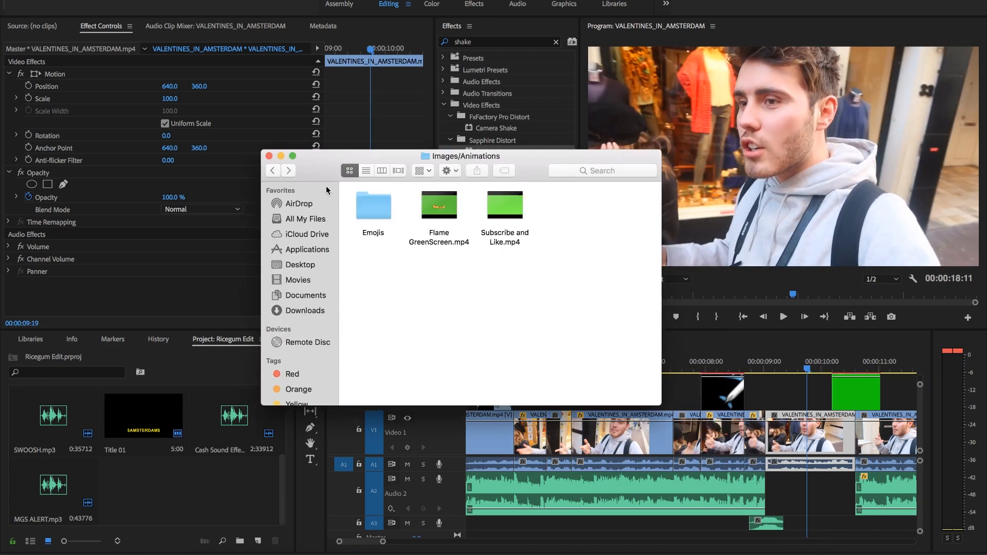
pyautogui.click(438, 210)
pyautogui.click(854, 393)
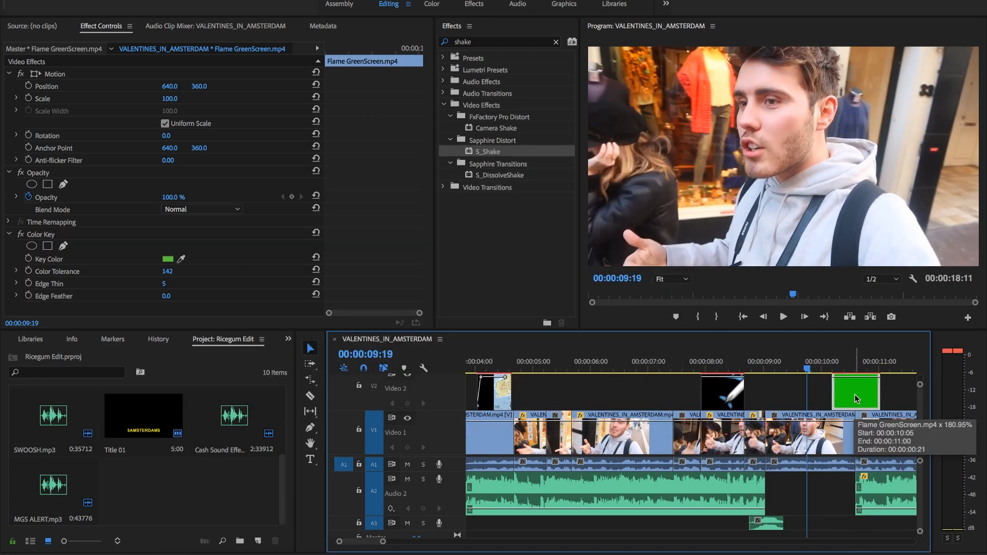
pyautogui.hotkey('shift', 'Right')
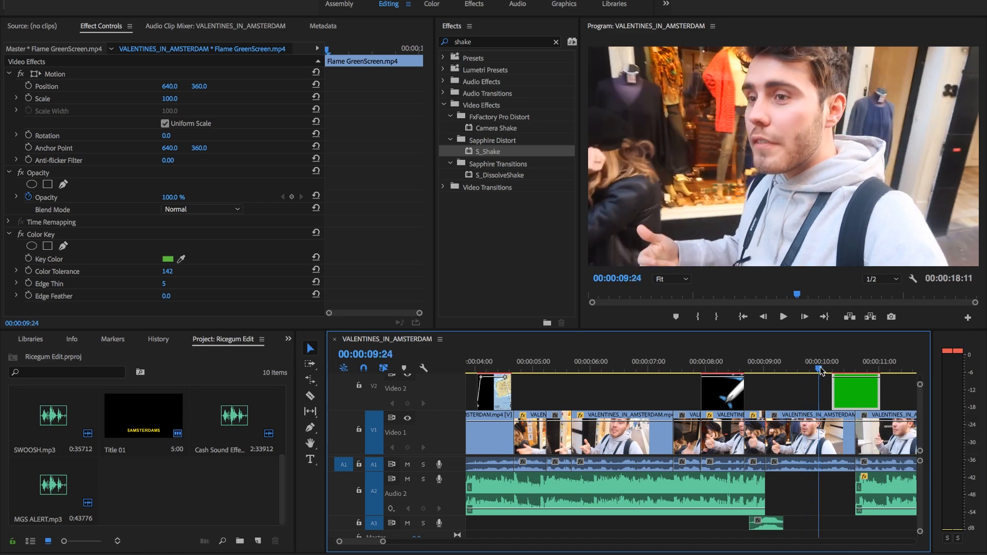
pyautogui.moveTo(817, 368); pyautogui.dragTo(849, 369)
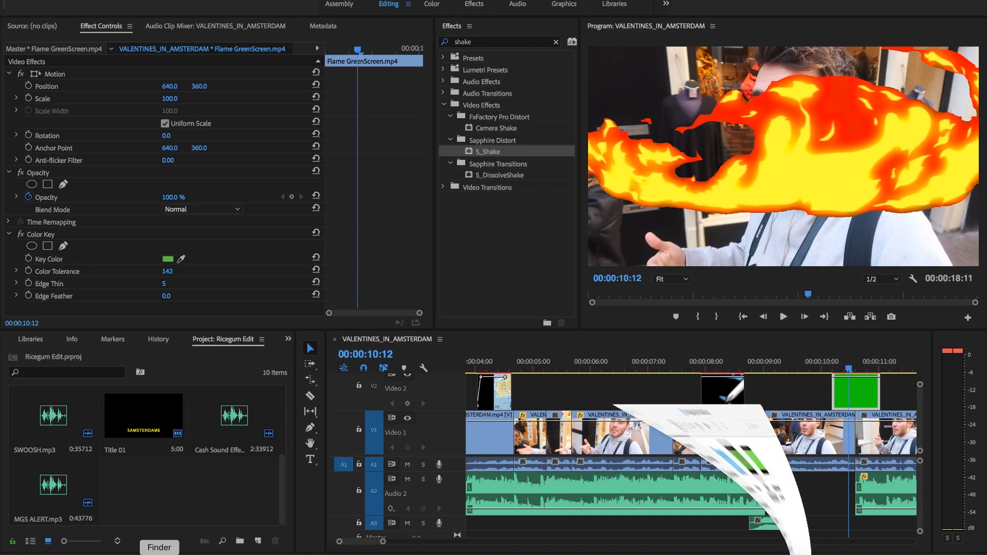
# Open Flame GreenScreen.mp4 from the Images/Animations folder, skim through its animations, and close the player to return to Premiere Pro.
pyautogui.click(461, 549)
pyautogui.doubleClick(443, 218)
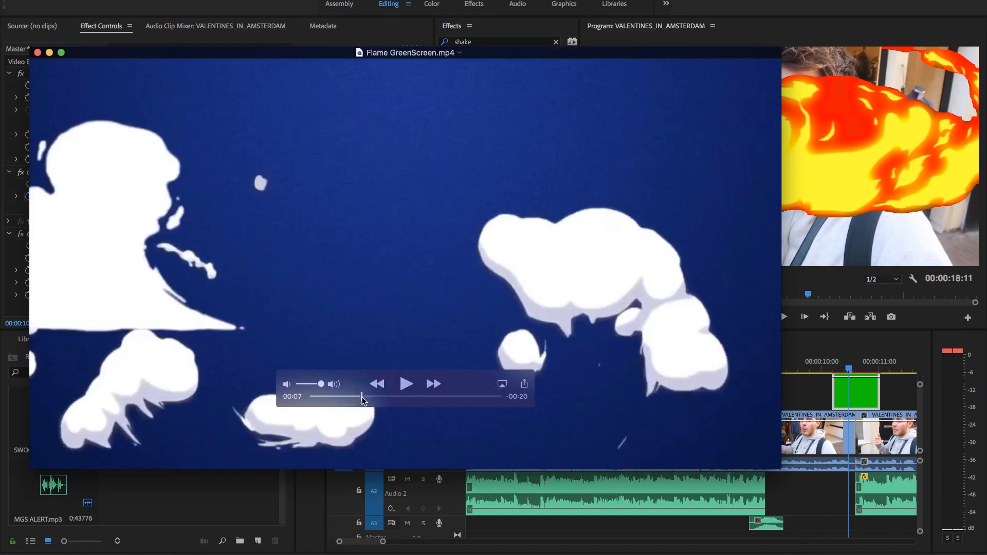
pyautogui.moveTo(362, 396); pyautogui.dragTo(487, 402)
pyautogui.click(37, 53)
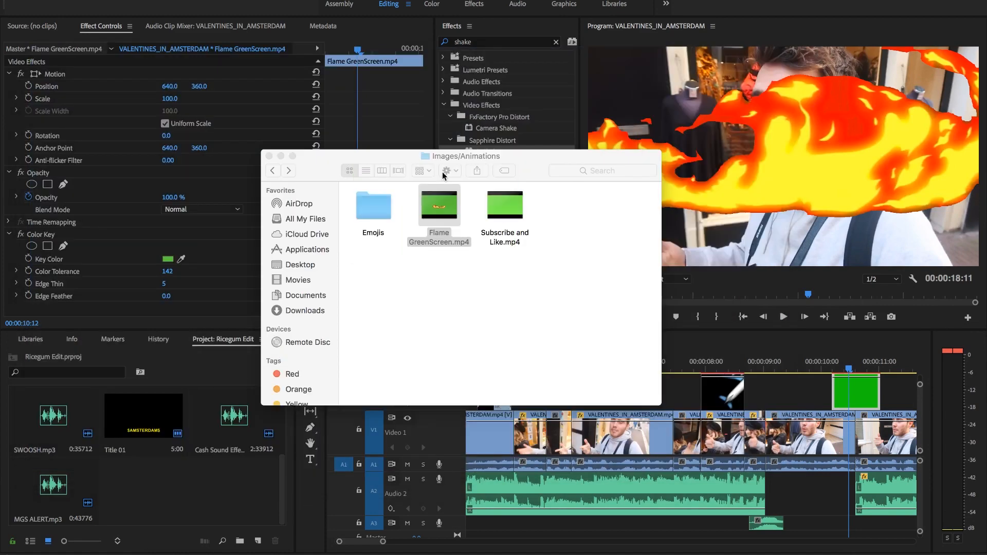
pyautogui.click(204, 180)
# Search the effects for "color key" and review the Color Key settings applied to the Flame GreenScreen.mp4 clip.
pyautogui.click(476, 41)
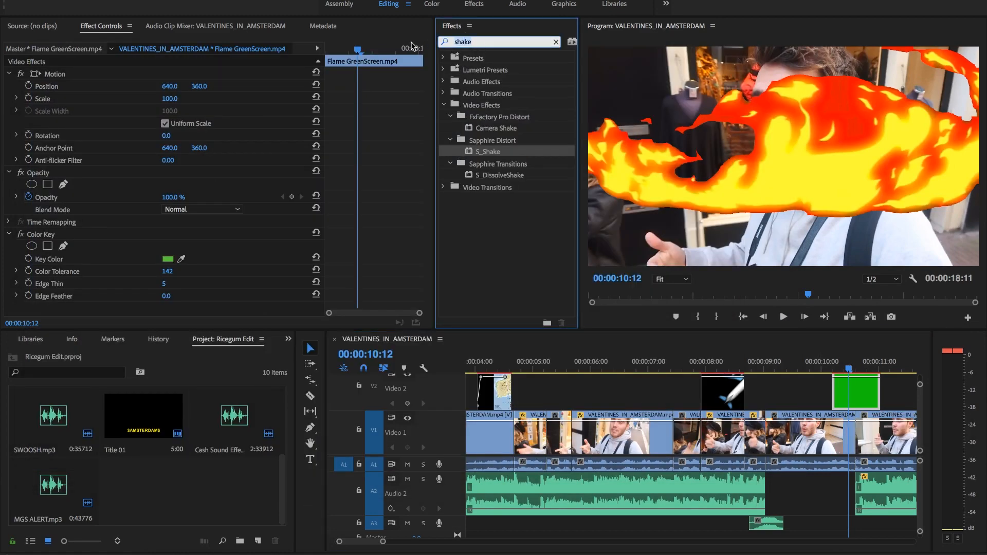
pyautogui.press('BackSpace')
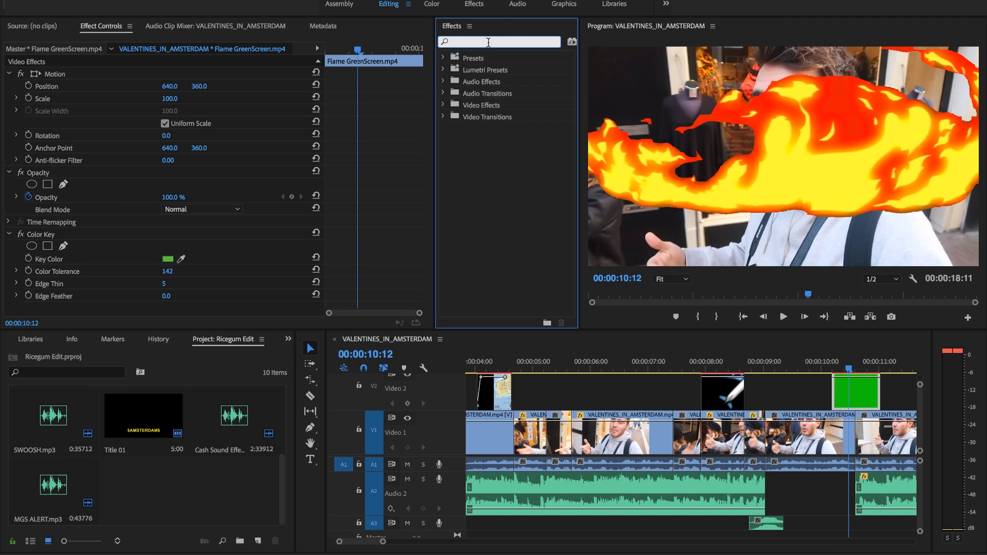
pyautogui.write('col')
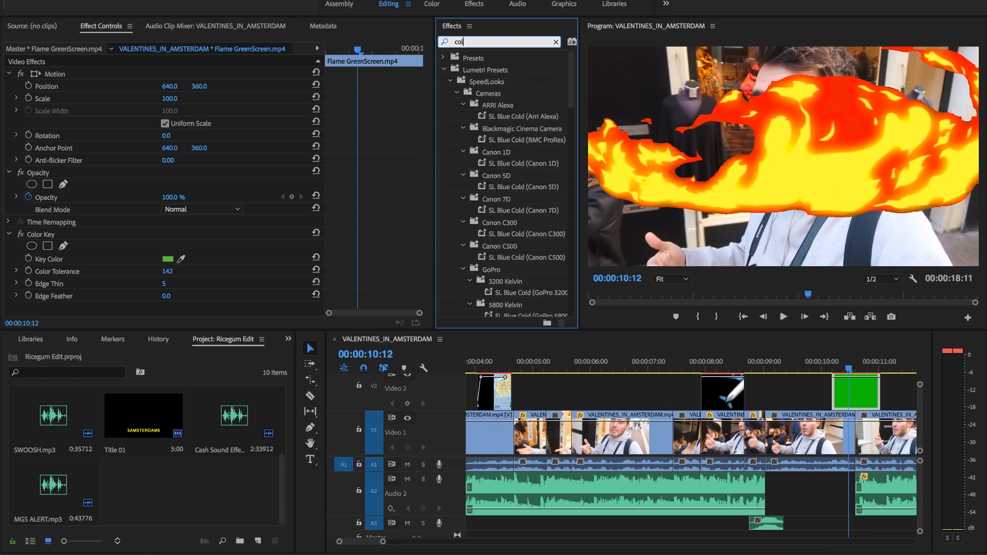
pyautogui.write('or key')
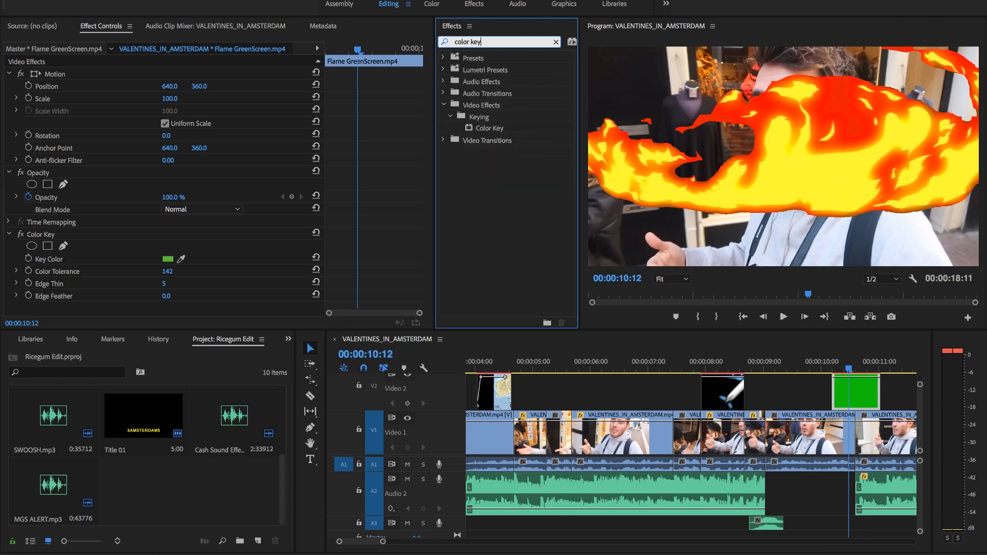
pyautogui.click(489, 131)
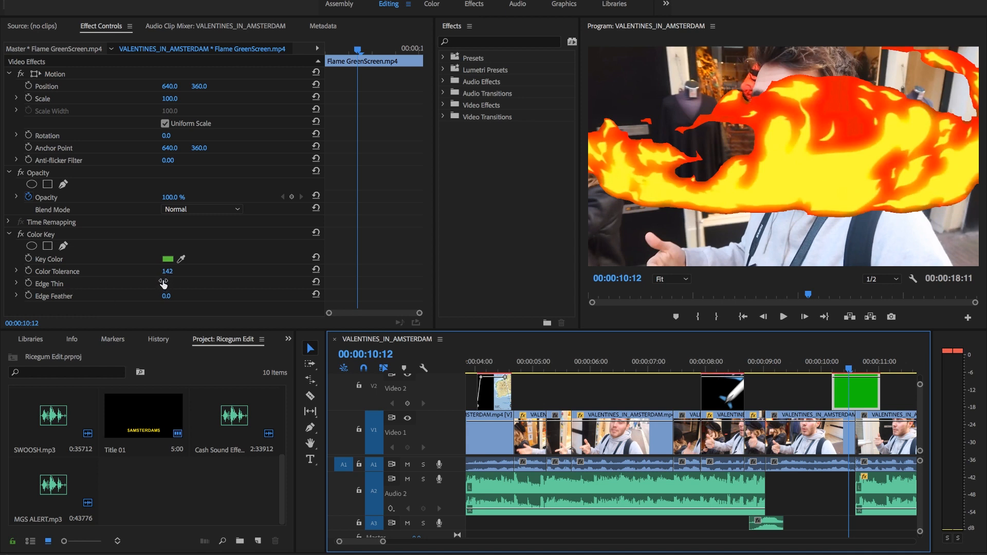
pyautogui.moveTo(165, 287)
pyautogui.mouseDown()
pyautogui.moveTo(93, 303)
pyautogui.moveTo(168, 299)
pyautogui.mouseUp()
# Try to stretch the end of the Flame GreenScreen.mp4 clip with the Rate Stretch Tool, and return to the Selection tool.
pyautogui.click(825, 370)
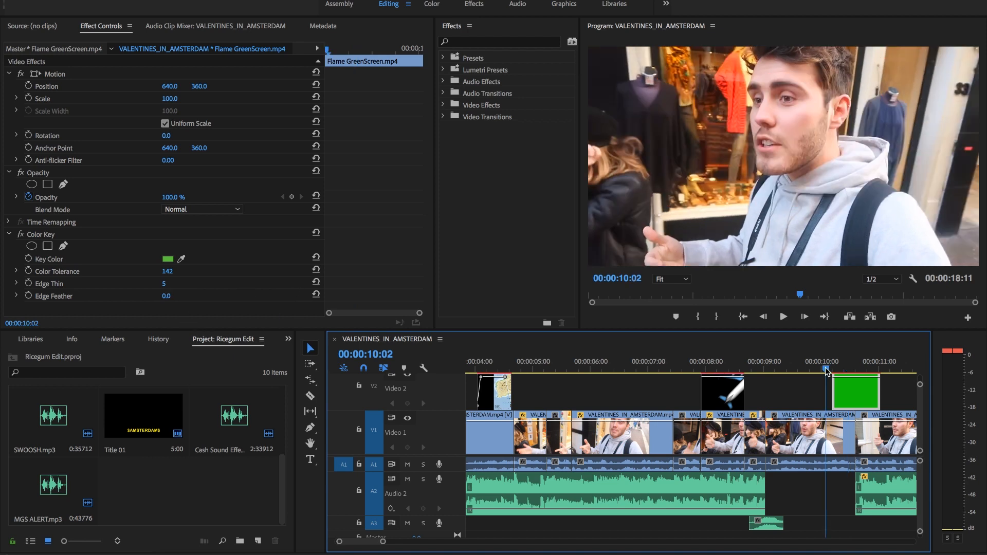
pyautogui.press('b')
pyautogui.click(311, 380)
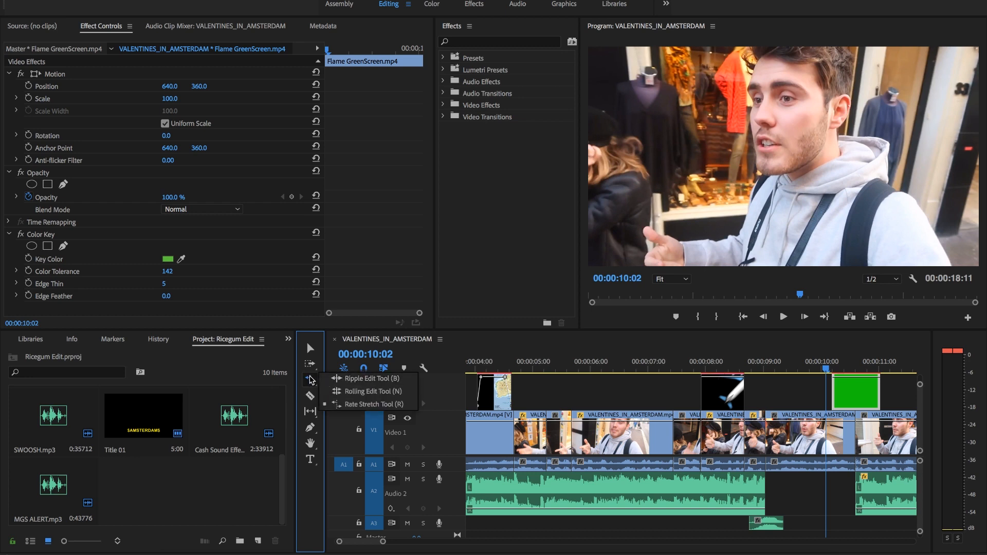
pyautogui.moveTo(879, 393); pyautogui.dragTo(889, 391)
pyautogui.press('v')
# Preview the flame transition, move on to 00:00:17:07, and select the Title 01 clip on Video 2 to inspect it.
pyautogui.click(783, 316)
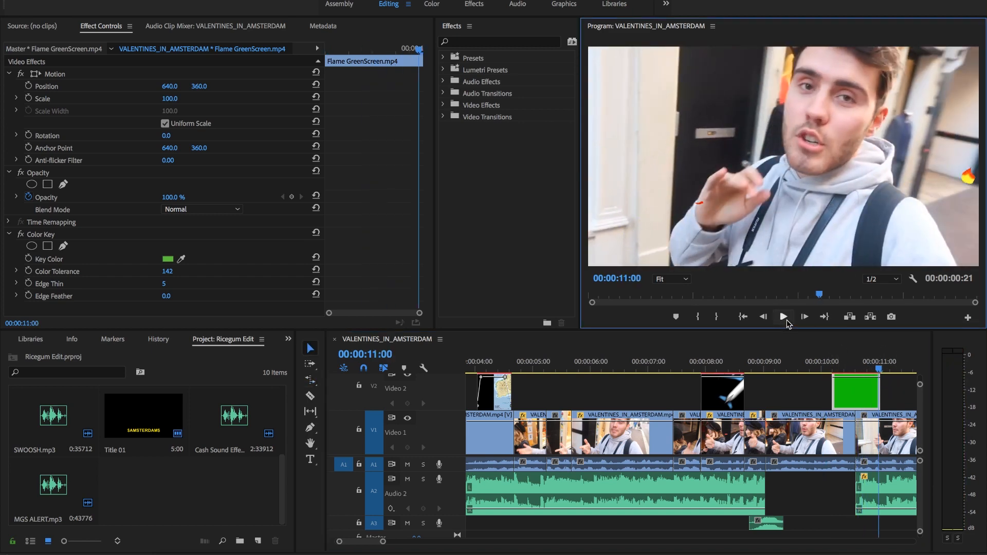
pyautogui.scroll(-5, 756, 424)
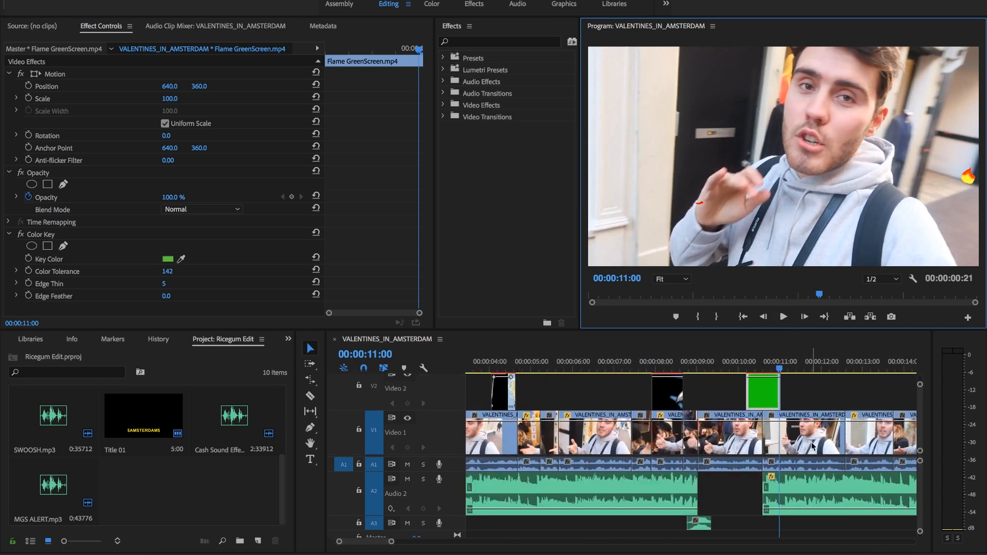
pyautogui.scroll(-3, 757, 424)
pyautogui.click(800, 372)
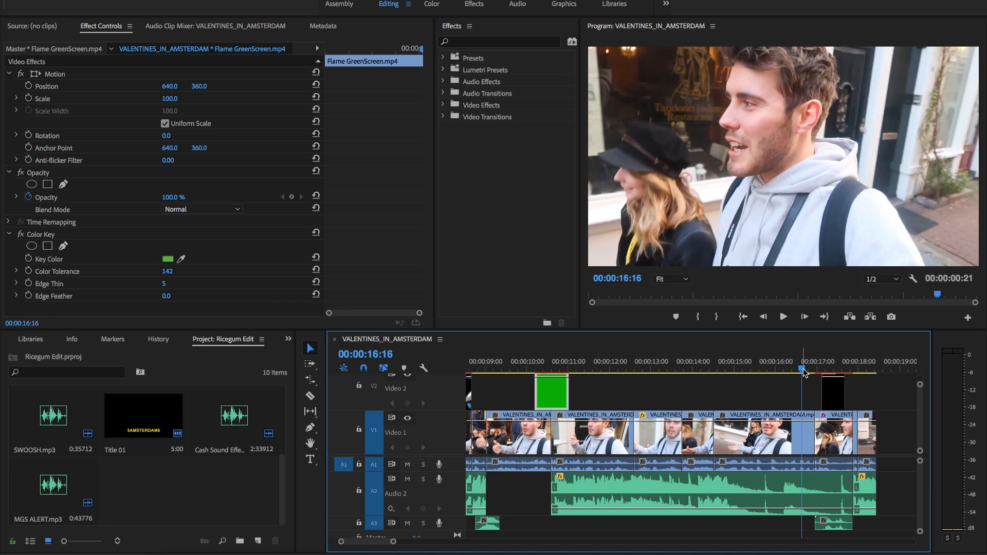
pyautogui.moveTo(804, 372); pyautogui.dragTo(828, 371)
pyautogui.click(833, 396)
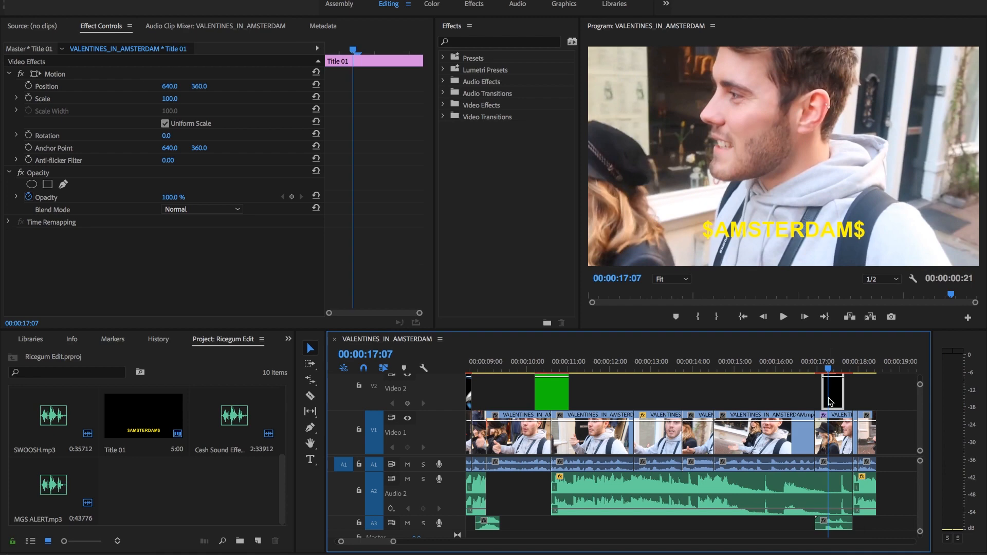
# Create a 1280 × 720, 25 fps legacy title named Title 02 and add the text "$100000" over the frame.
pyautogui.click(119, 1)
pyautogui.moveTo(126, 6)
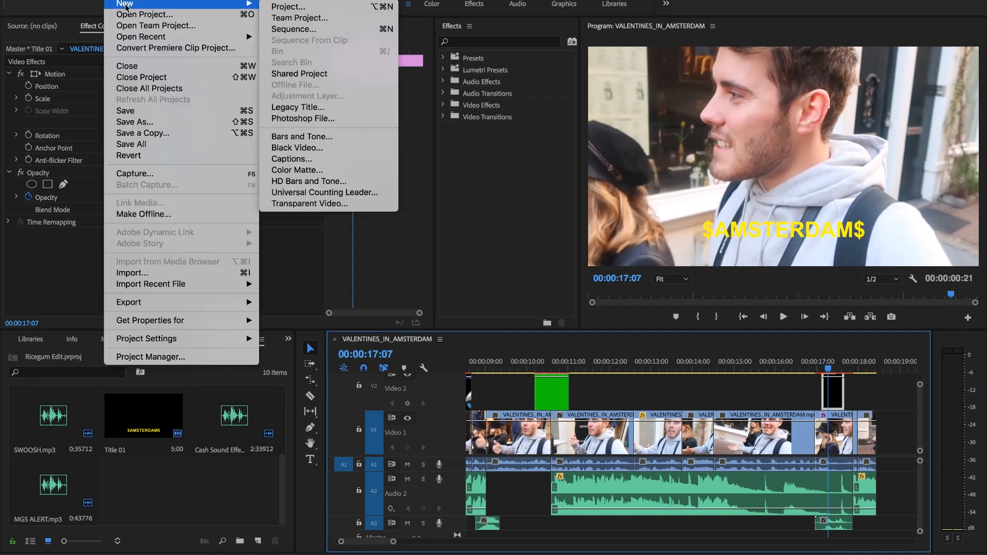
pyautogui.click(333, 106)
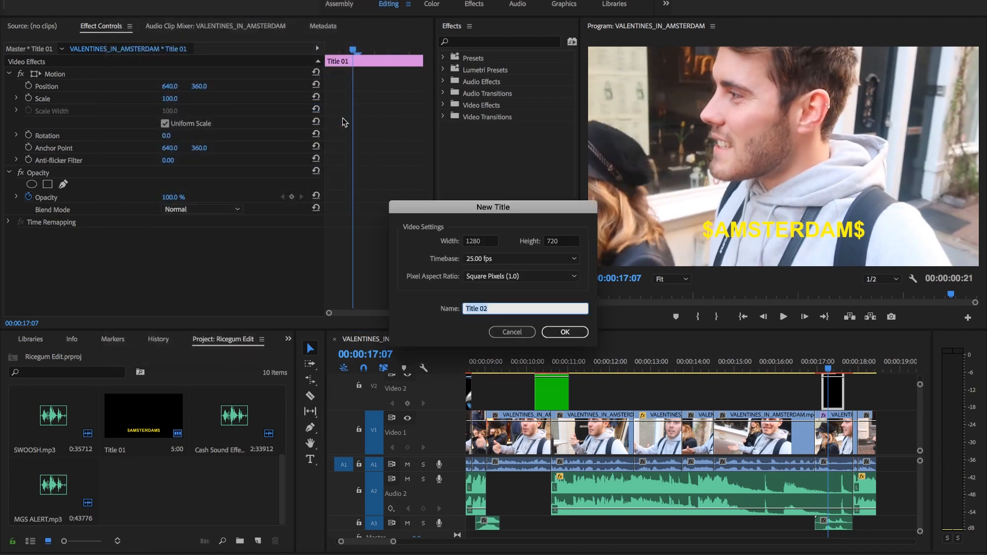
pyautogui.click(563, 332)
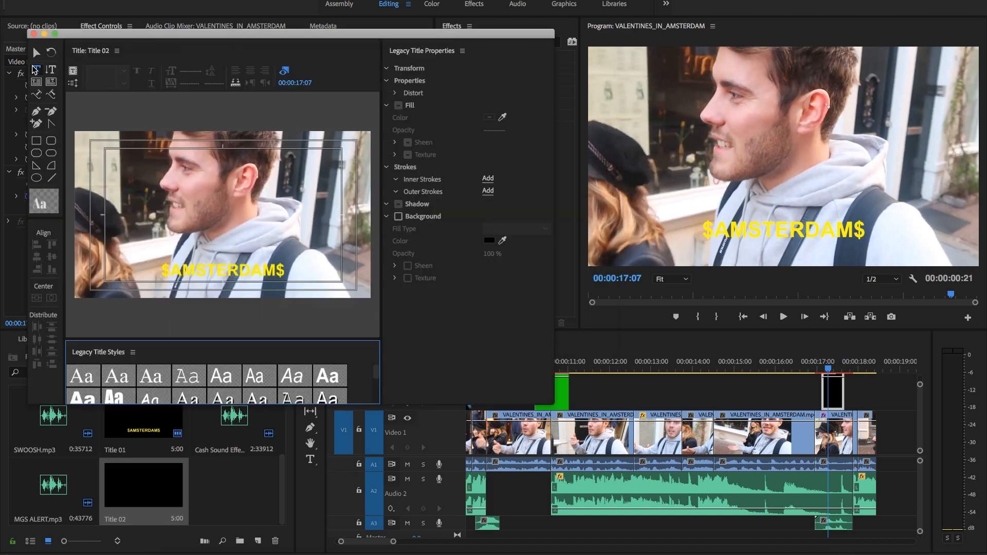
pyautogui.click(224, 197)
pyautogui.write('$100.00')
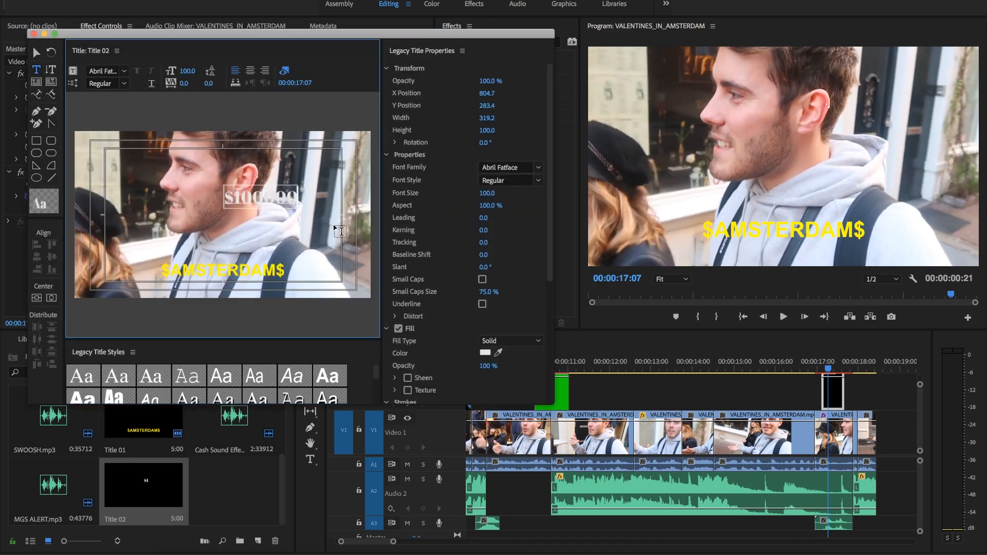
# Change the fill colour of the "$100000" text to yellow, EEFF00.
pyautogui.moveTo(298, 197); pyautogui.dragTo(223, 198)
pyautogui.click(485, 353)
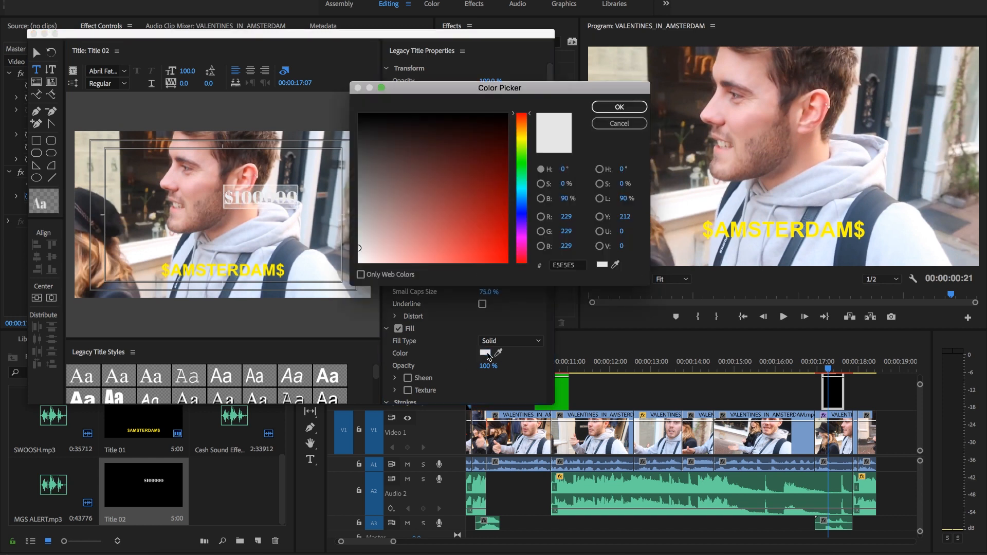
pyautogui.click(521, 140)
pyautogui.moveTo(466, 153); pyautogui.dragTo(582, 443)
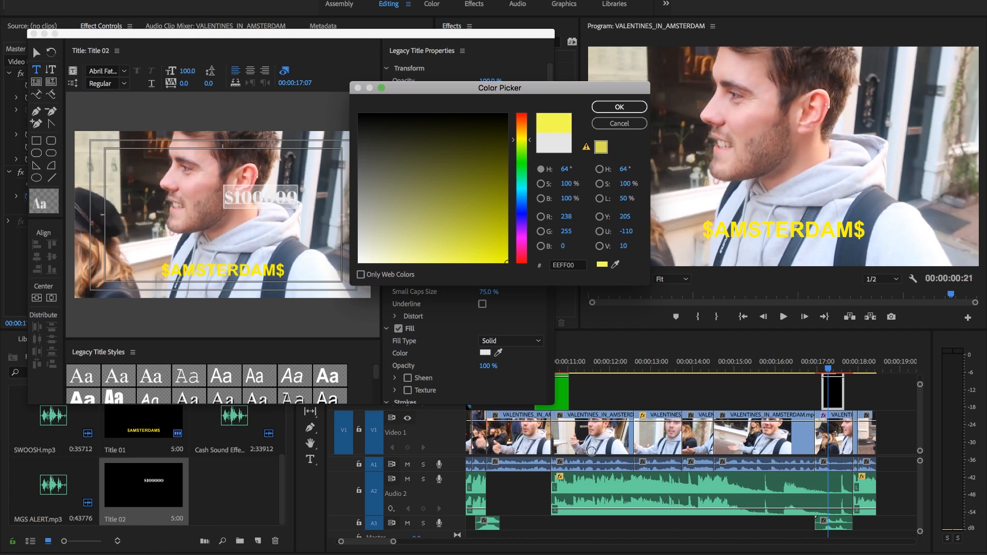
pyautogui.click(620, 107)
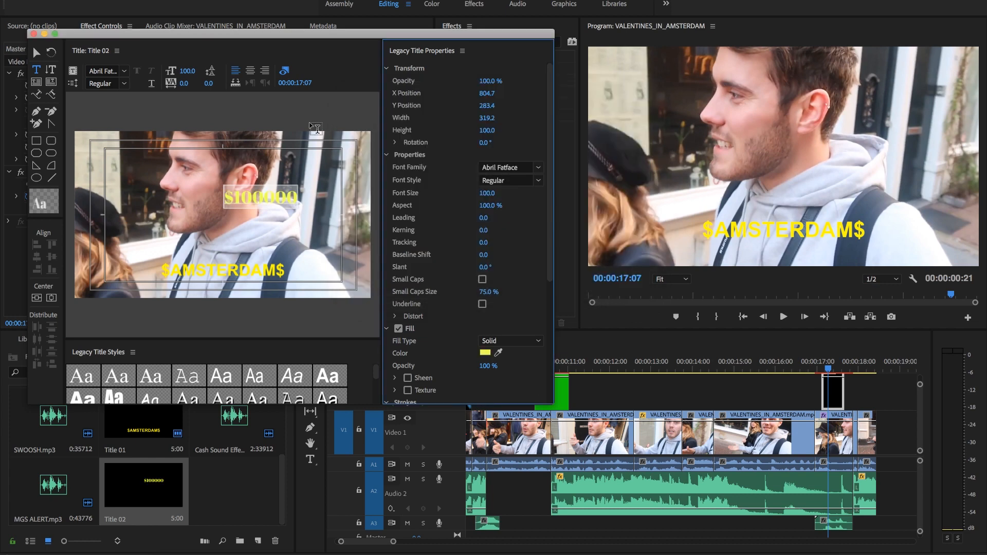
# Set the font of the "$100000" text to Arial in the Bold style.
pyautogui.click(124, 73)
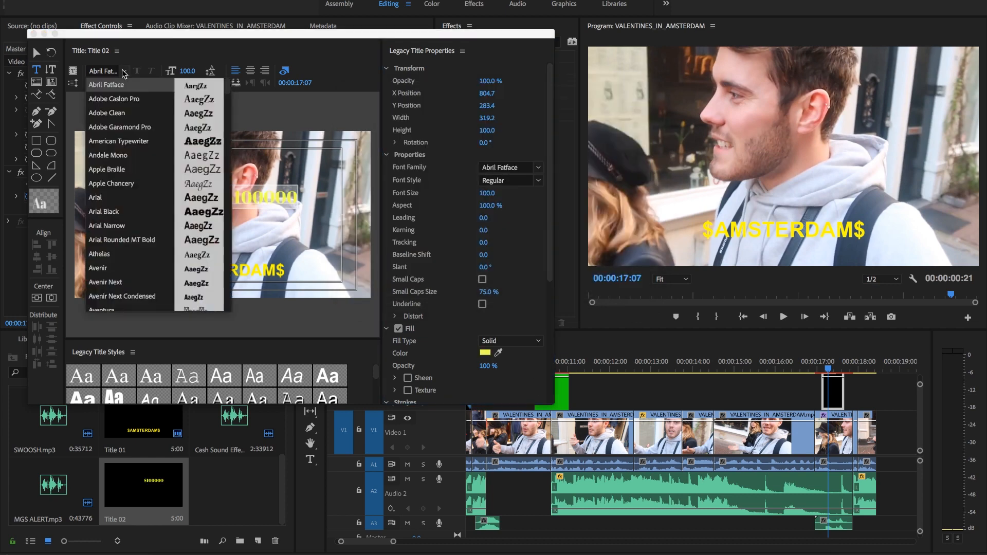
pyautogui.click(118, 205)
pyautogui.click(124, 83)
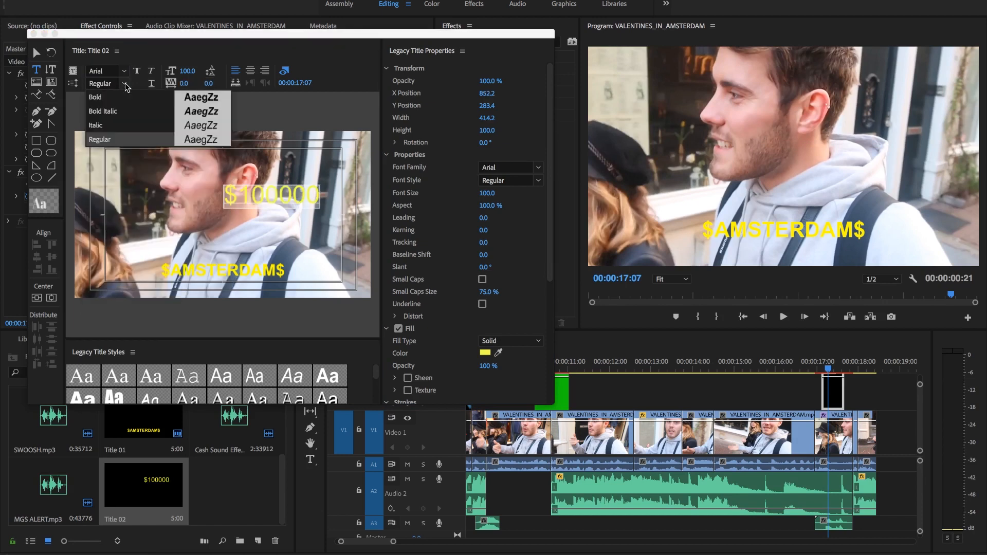
pyautogui.click(118, 97)
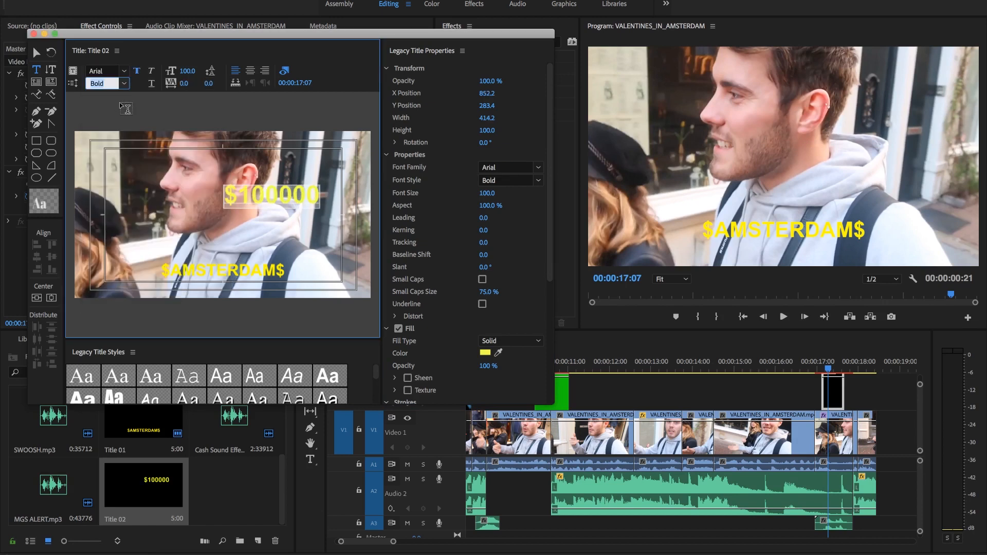
# Move the "$100000" text lower, centre it horizontally and vertically in the frame, and close the title editor.
pyautogui.click(36, 52)
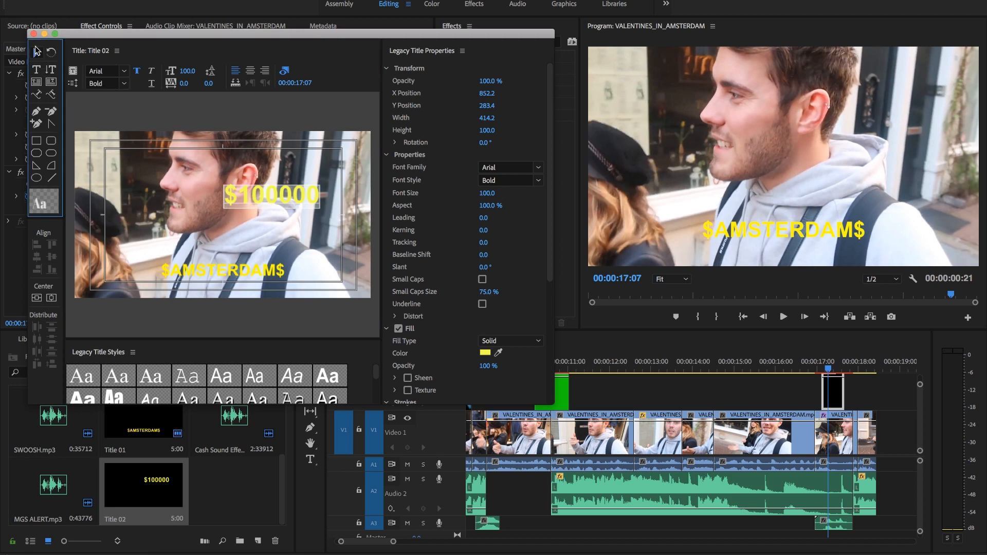
pyautogui.click(268, 188)
pyautogui.moveTo(268, 188); pyautogui.dragTo(253, 220)
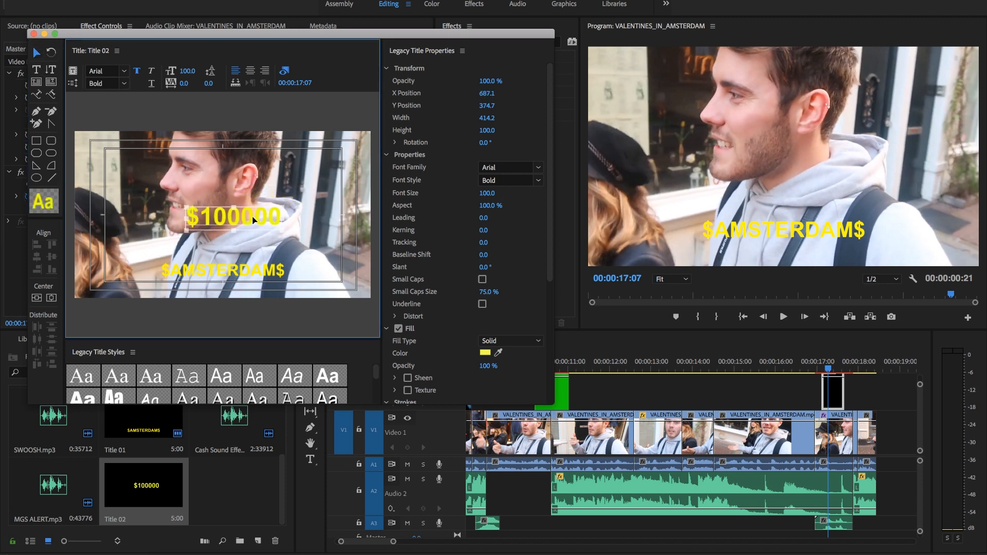
pyautogui.click(36, 298)
pyautogui.click(51, 298)
pyautogui.click(308, 202)
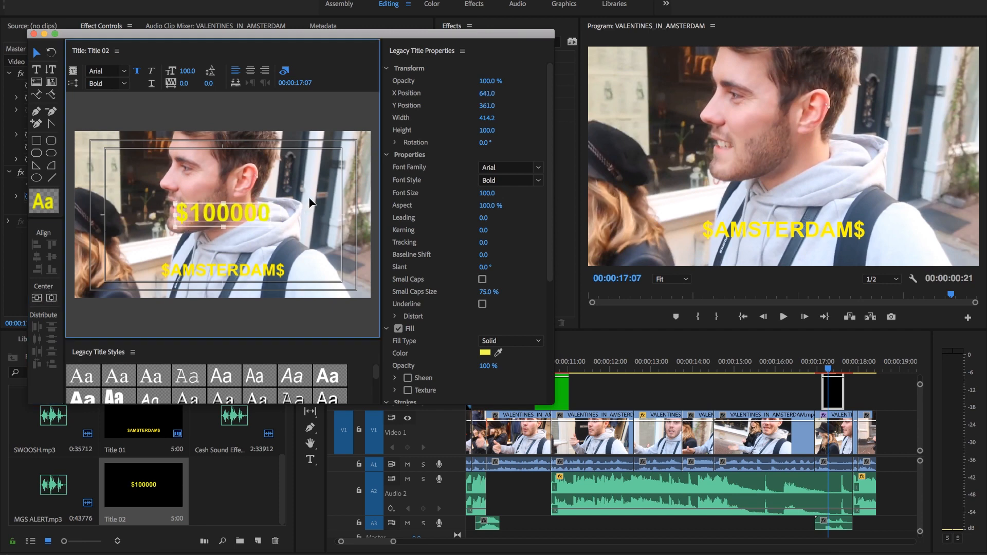
pyautogui.click(34, 34)
# Scrub over the Title 01 clip to 00:00:17:08 and select the Cash Sound Effect.mp3 clip beneath it to inspect it.
pyautogui.click(161, 478)
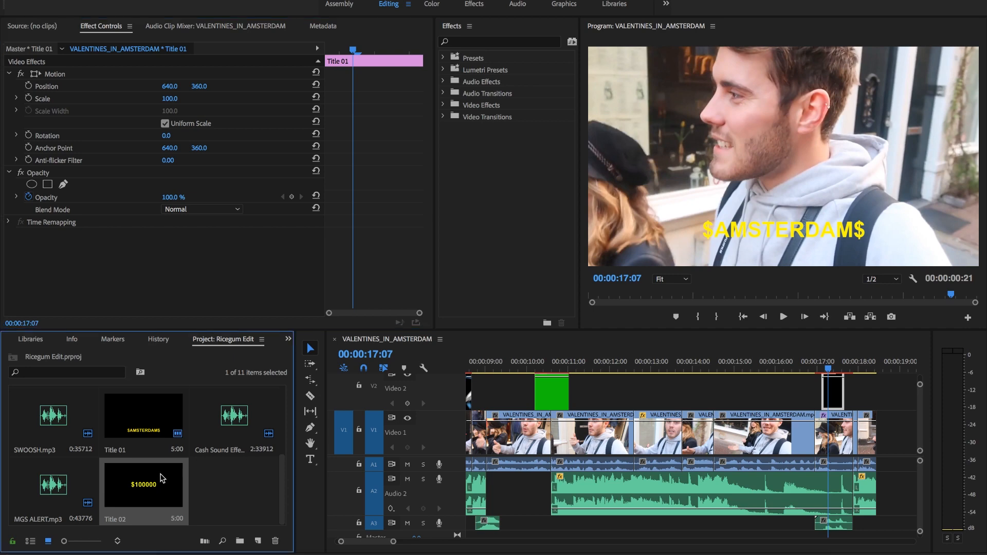
pyautogui.moveTo(134, 485); pyautogui.dragTo(200, 485)
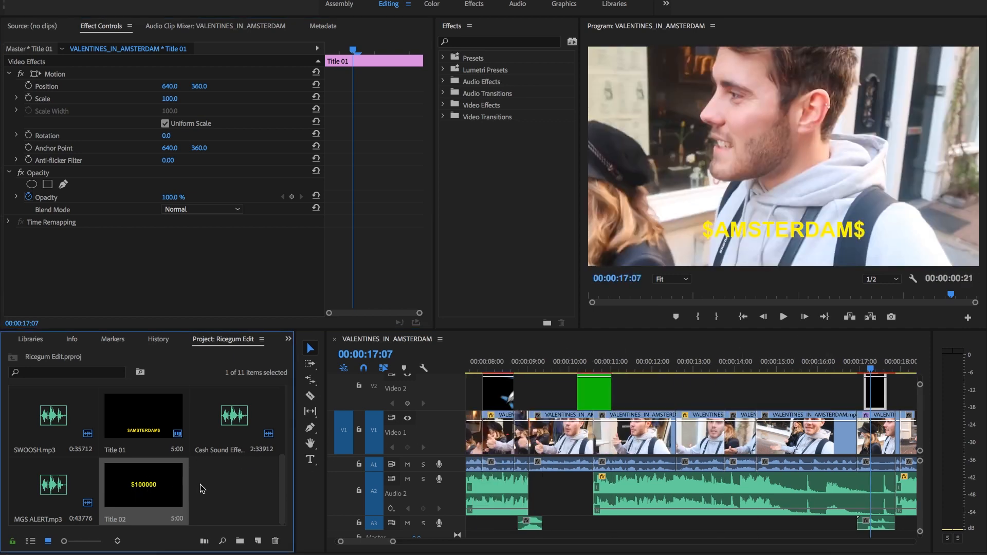
pyautogui.hscroll(3, 762, 372)
pyautogui.moveTo(763, 366)
pyautogui.mouseDown()
pyautogui.moveTo(752, 369)
pyautogui.moveTo(766, 369)
pyautogui.mouseUp()
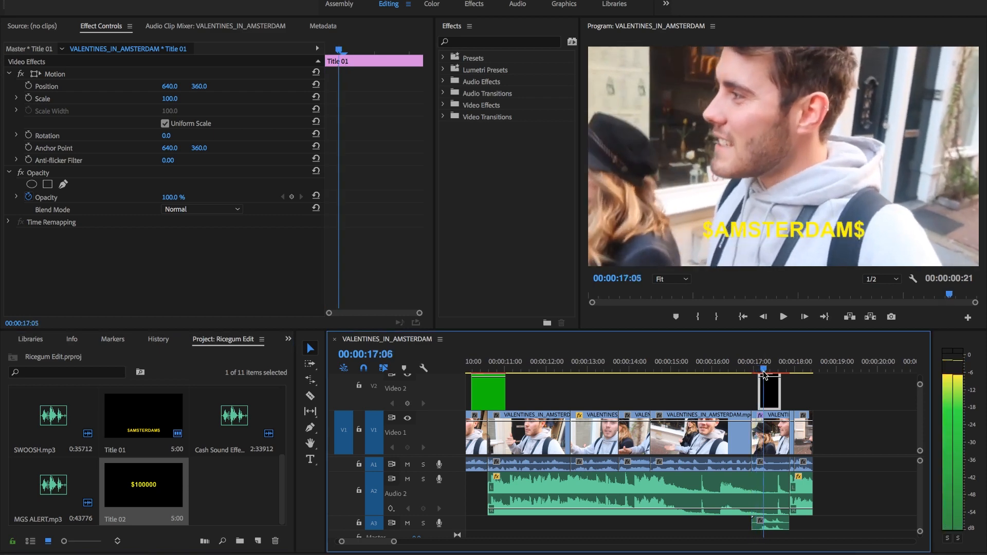
pyautogui.click(774, 523)
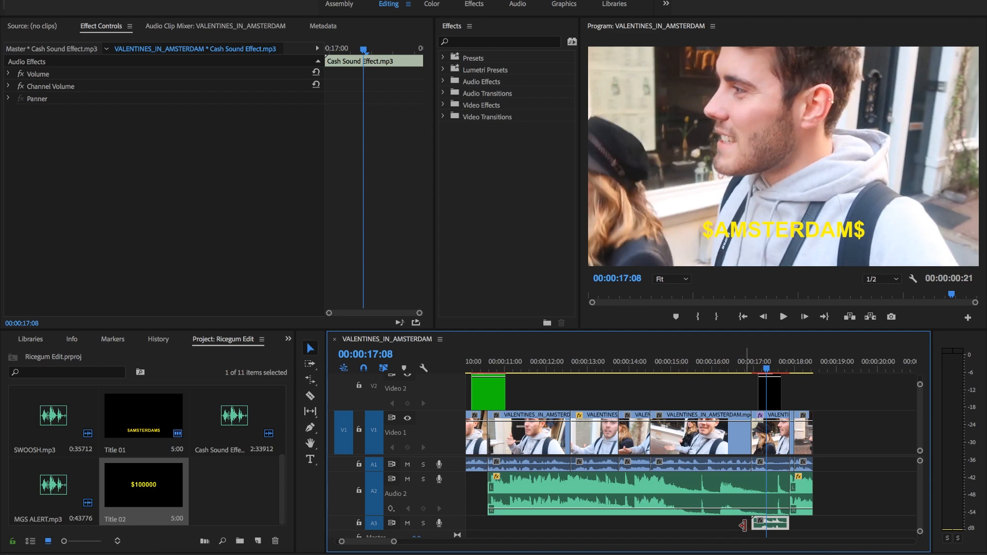
# Inspect the S_Shake settings of the Video 1 clip under the title, and scrub the title section from 00:00:16:15 to 00:00:17:16.
pyautogui.moveTo(767, 371); pyautogui.dragTo(736, 370)
pyautogui.click(769, 433)
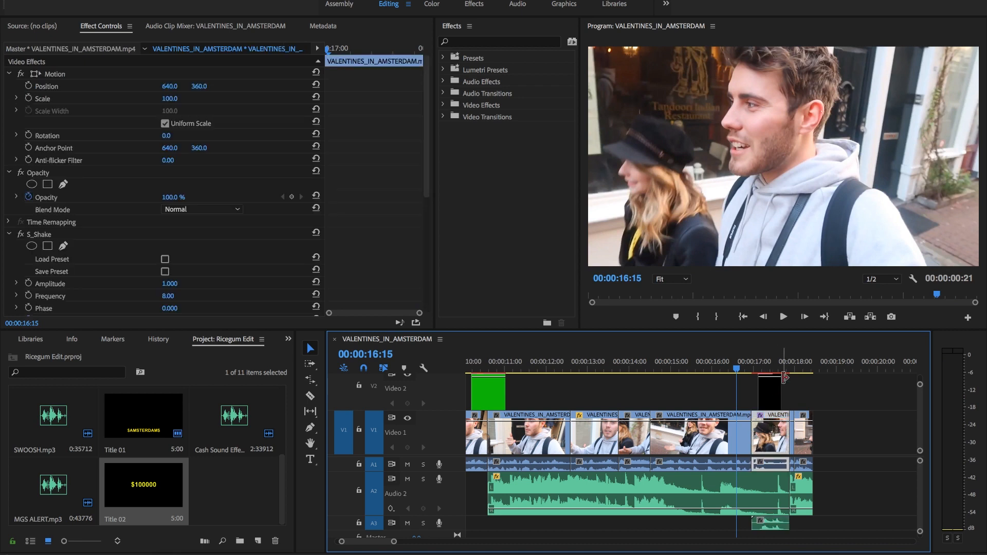
pyautogui.click(750, 363)
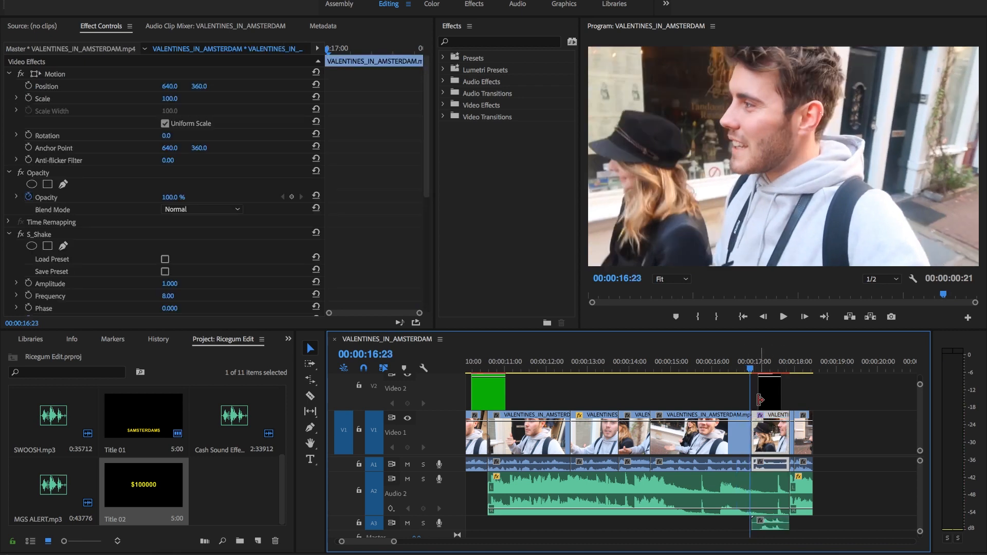
pyautogui.click(751, 396)
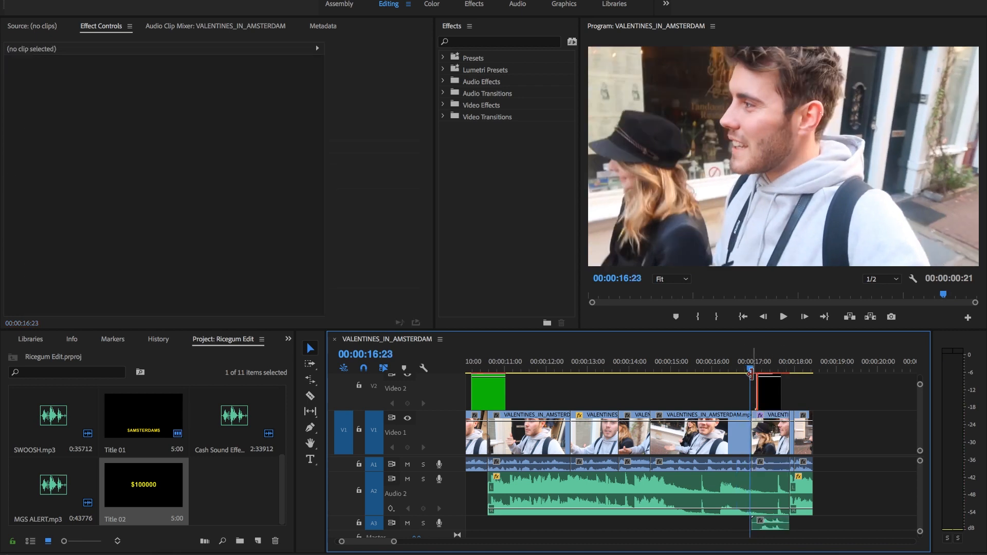
pyautogui.click(752, 367)
pyautogui.moveTo(750, 368); pyautogui.dragTo(778, 371)
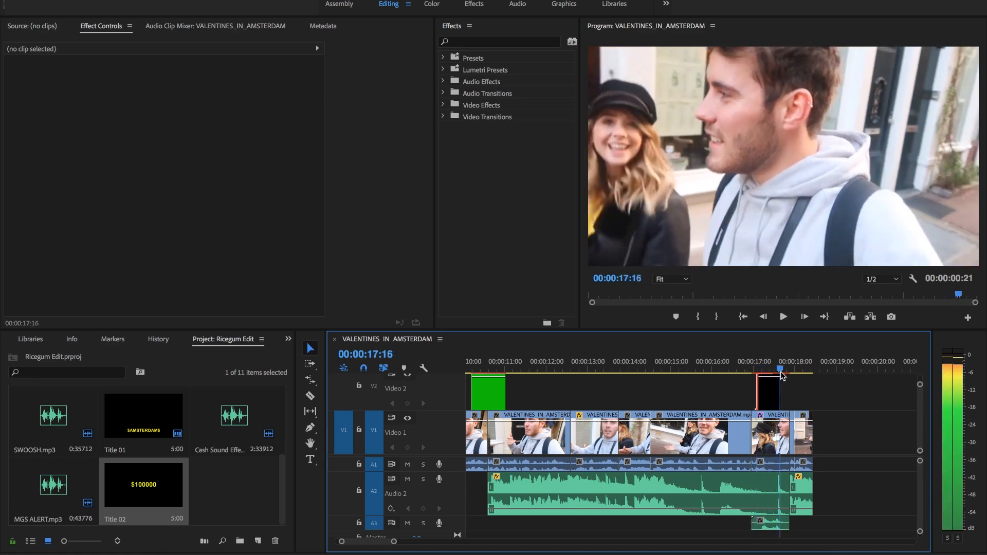